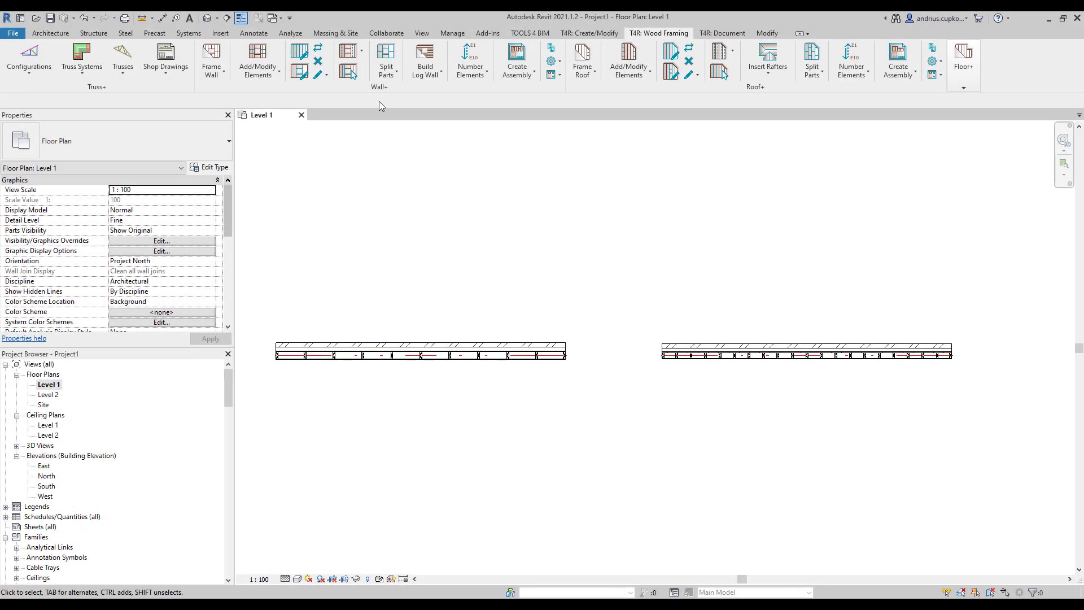
Step: Float the Wall+ panel and open Framing Configuration from the Frame Wall dropdown
left_click_drag(379, 86, 425, 182)
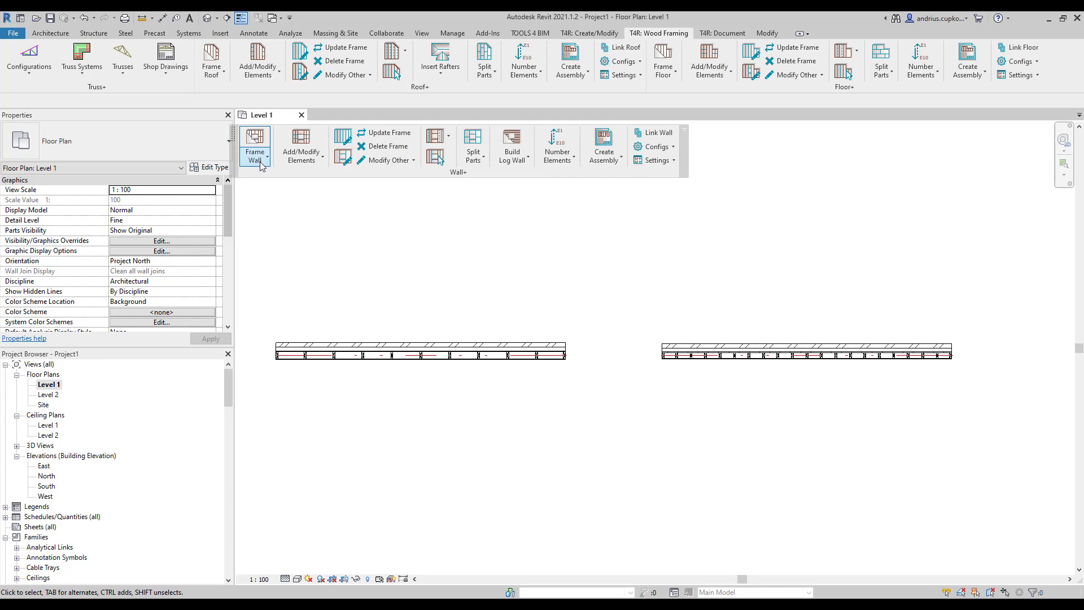
left_click(260, 160)
left_click(279, 227)
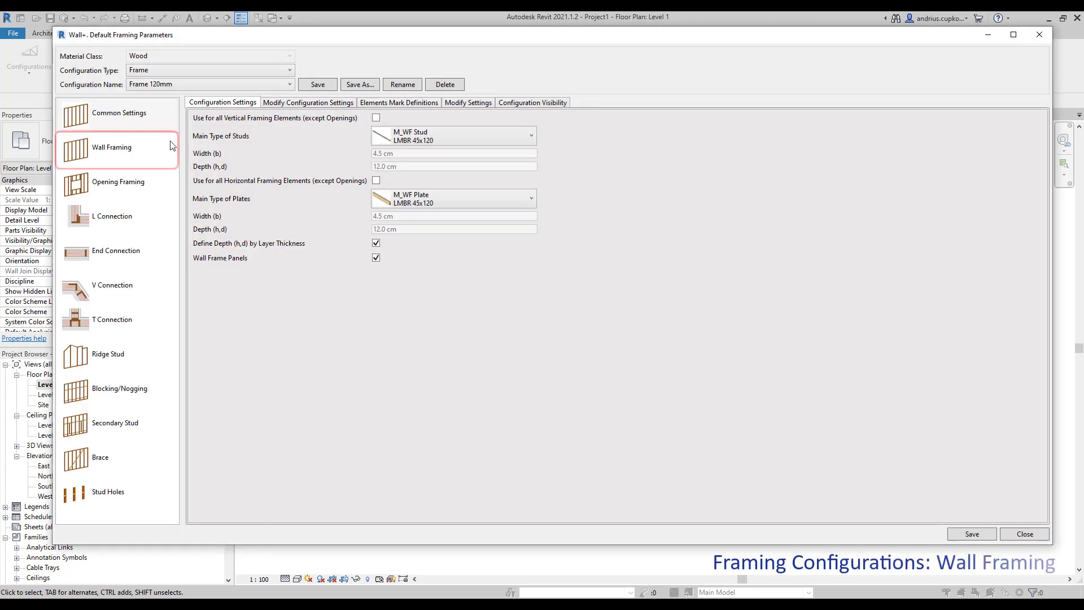
Step: Review the Wall Framing Top Plate, Bottom Plate and Offsets settings, ending on Vertical Stud
left_click(147, 145)
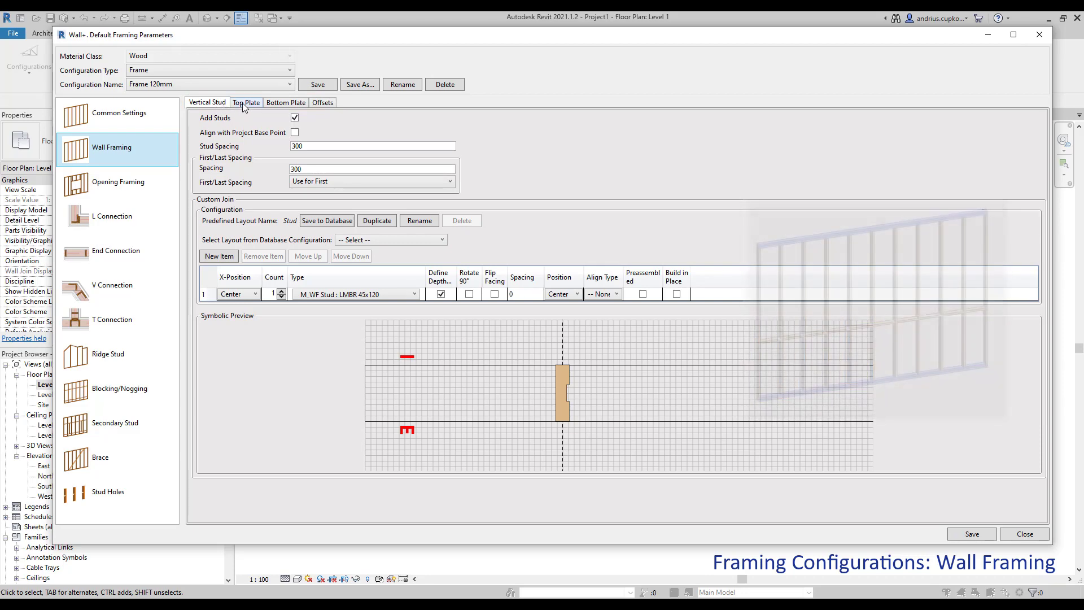
left_click(246, 105)
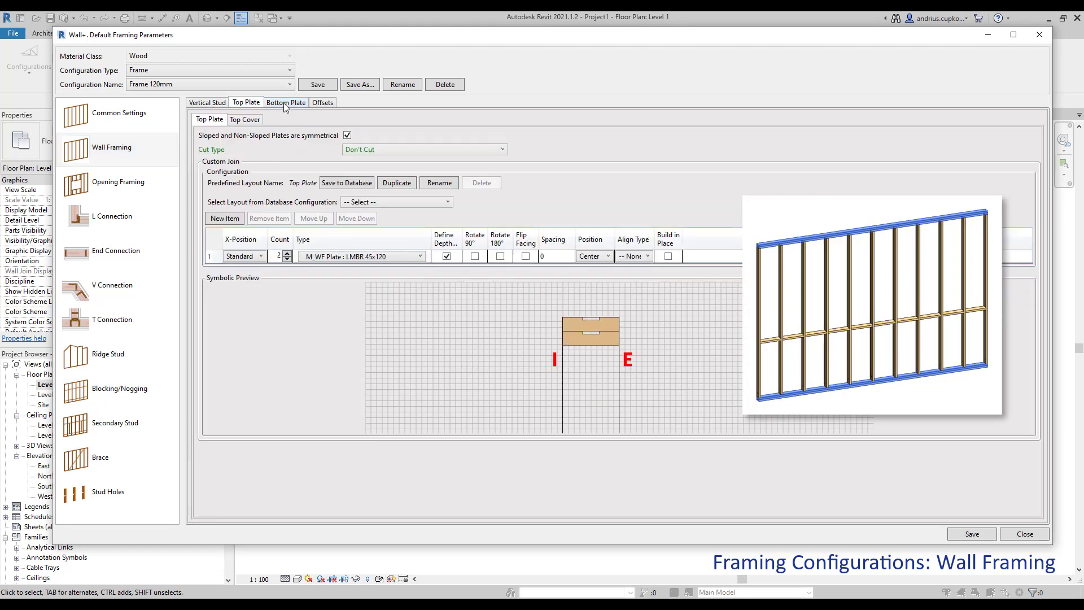
left_click(299, 105)
left_click(323, 105)
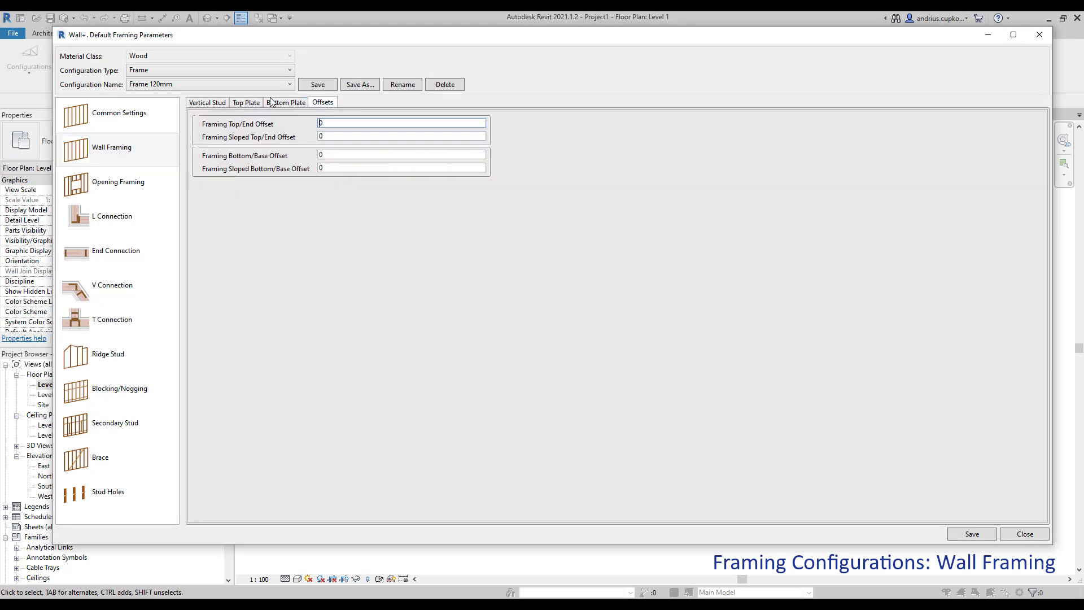
left_click(217, 105)
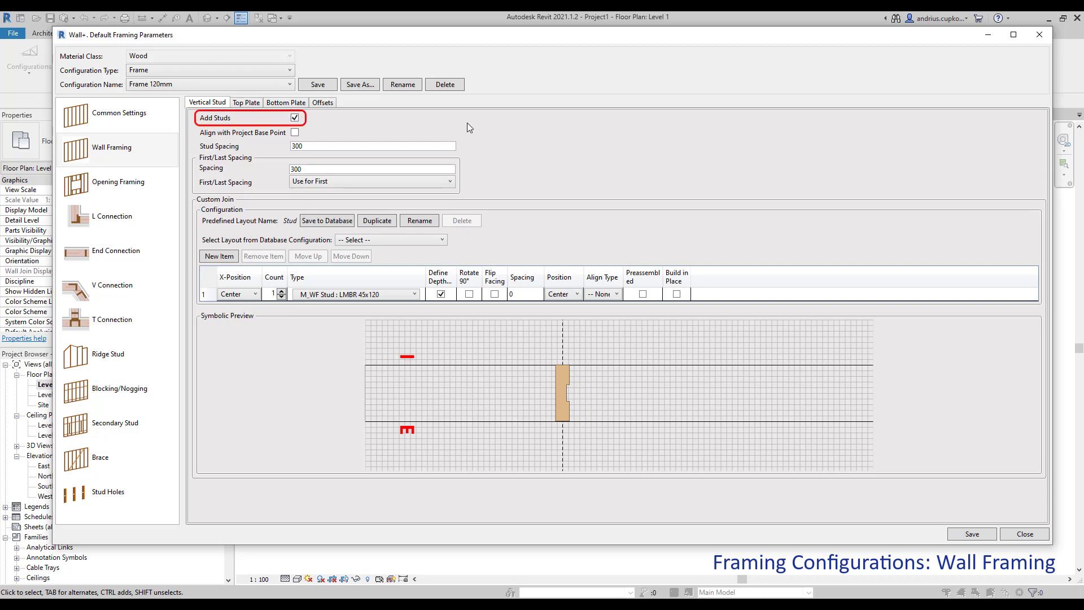
Step: Toggle Add Studs off and on, then enter 600 for stud spacing and first/last spacing
left_click(295, 117)
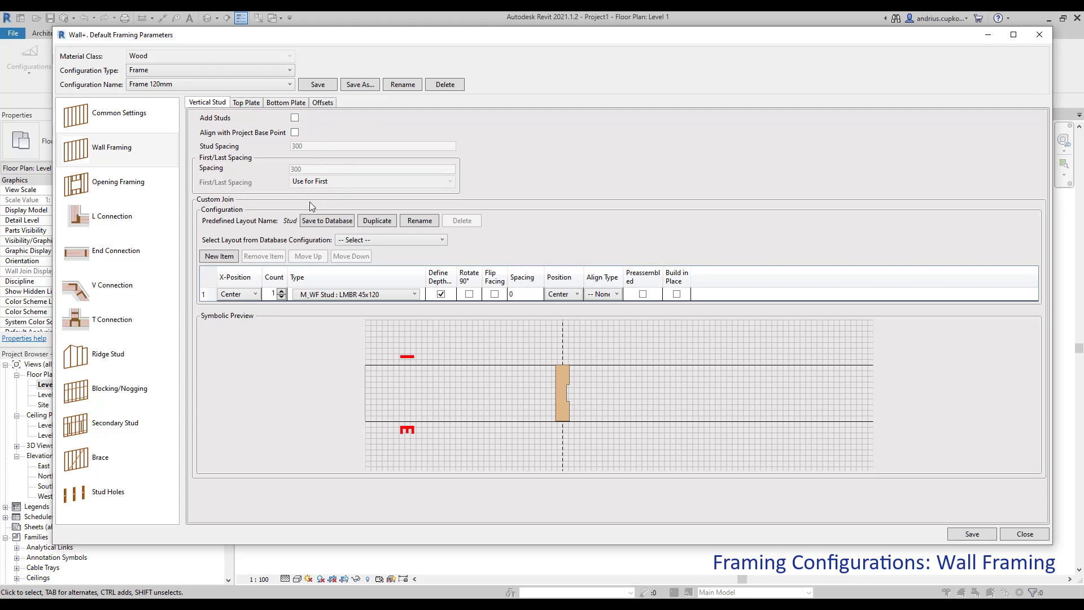
left_click(294, 118)
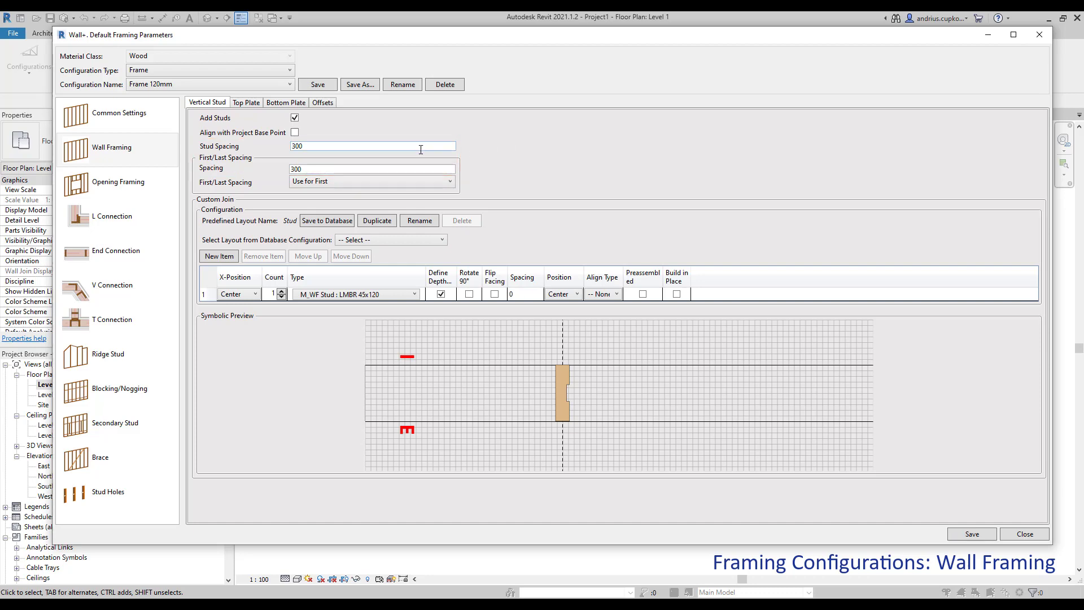
left_click(311, 148)
double_click(313, 147)
type("600")
double_click(312, 167)
type("600")
Step: Switch the first/last spacing rule to Spacing in Center
left_click(414, 183)
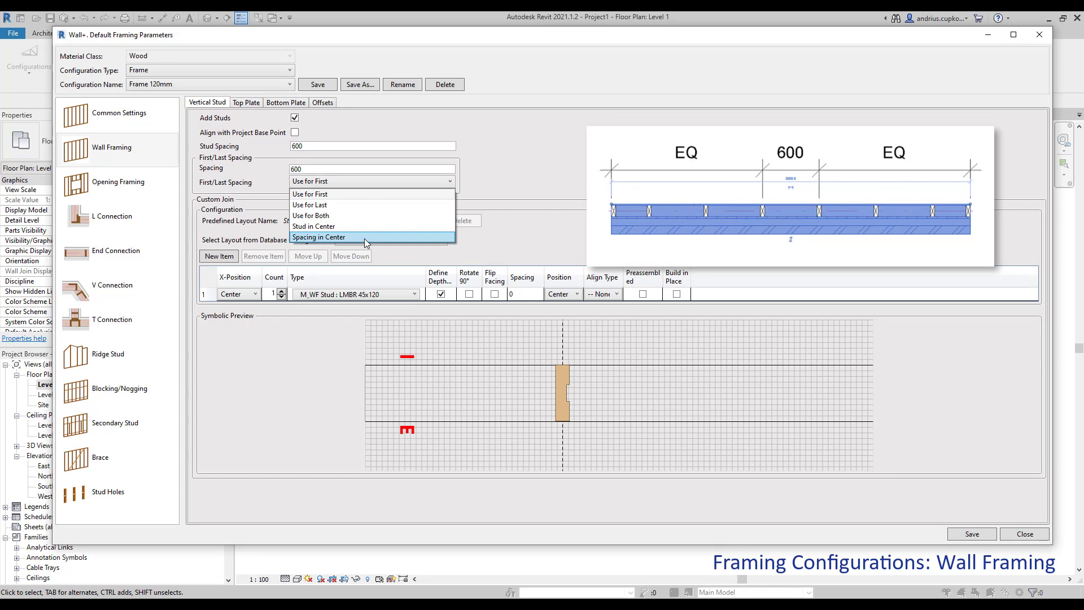
left_click(361, 237)
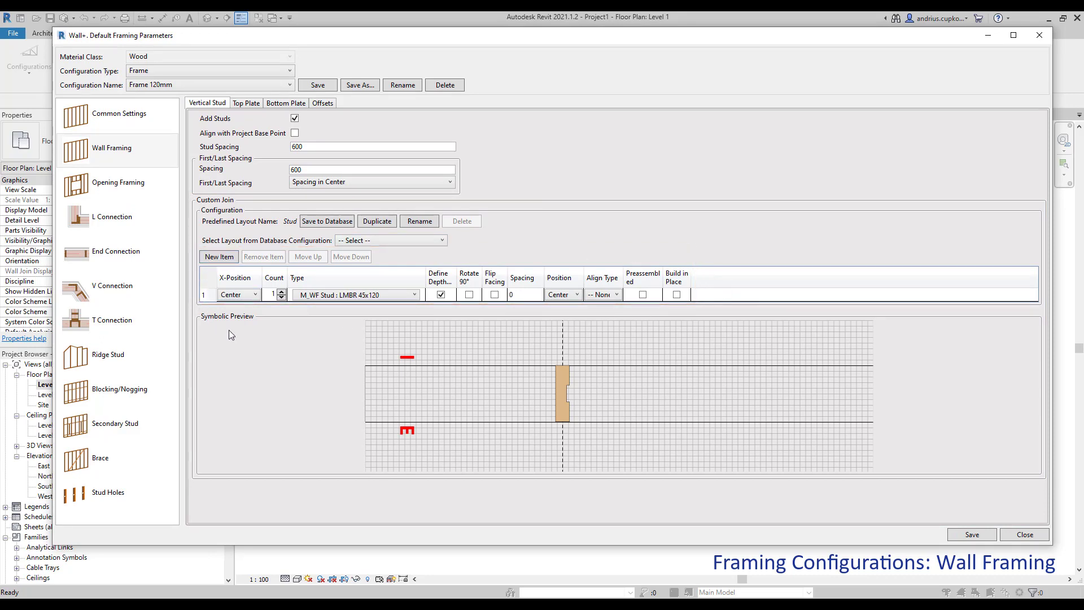
Step: Try the custom join stud X-position at Left, then Right, and settle on Center
left_click(249, 295)
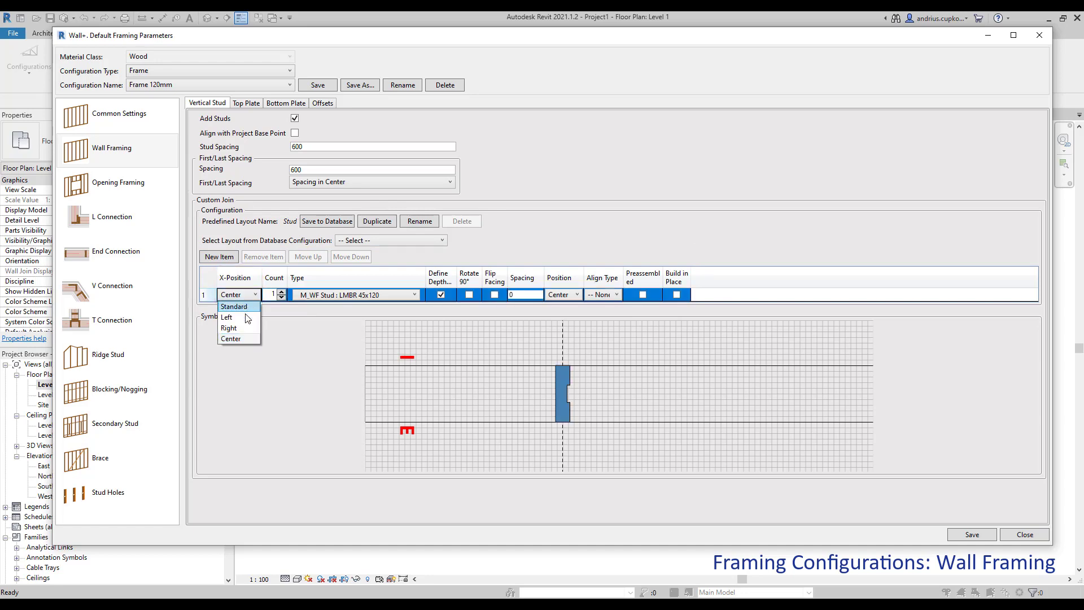
left_click(243, 318)
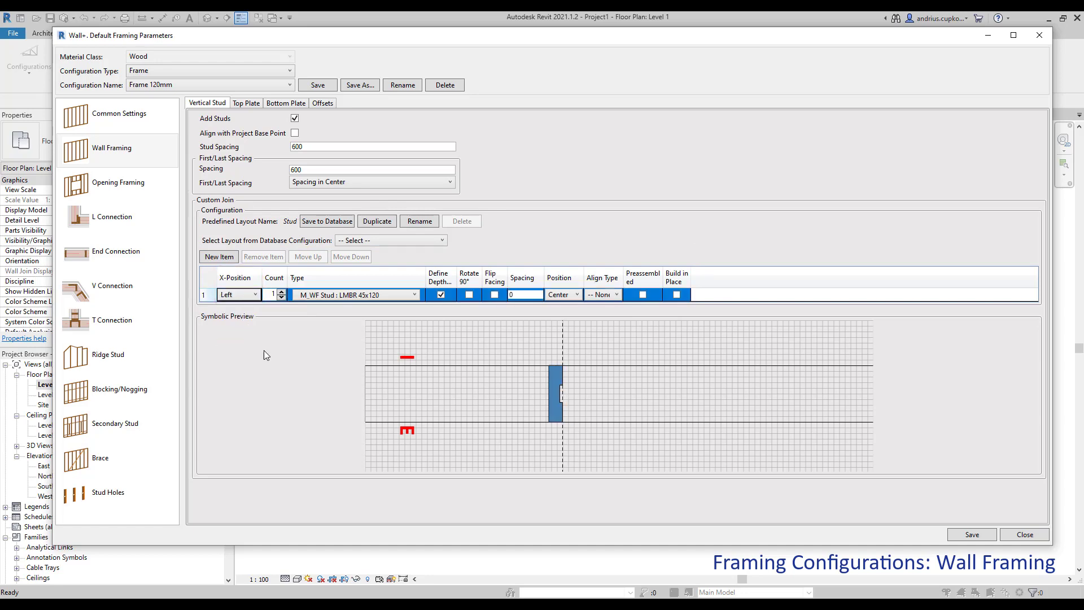
left_click(243, 294)
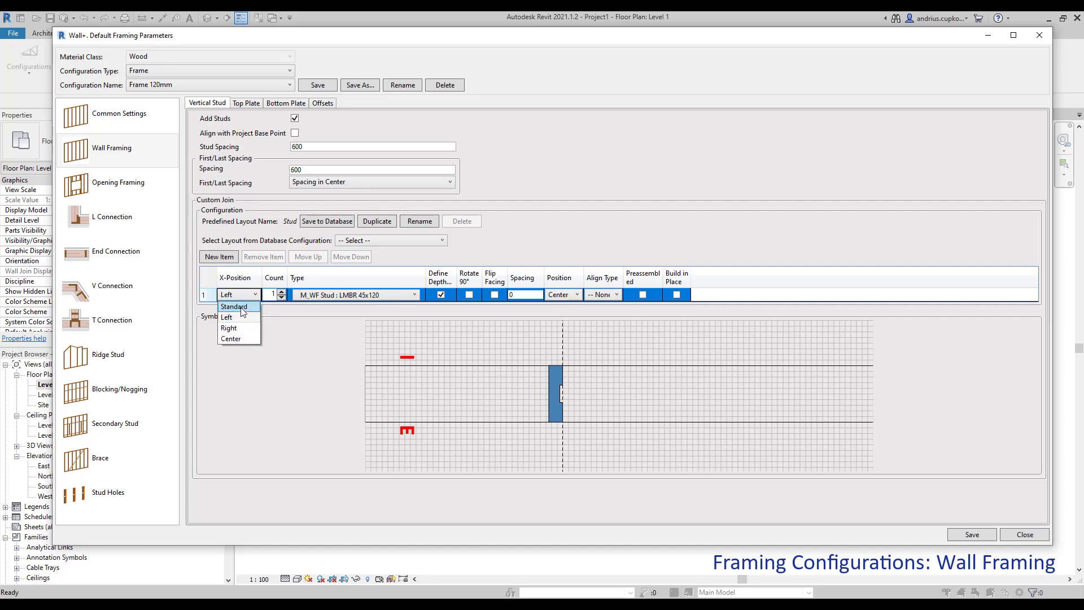
left_click(242, 328)
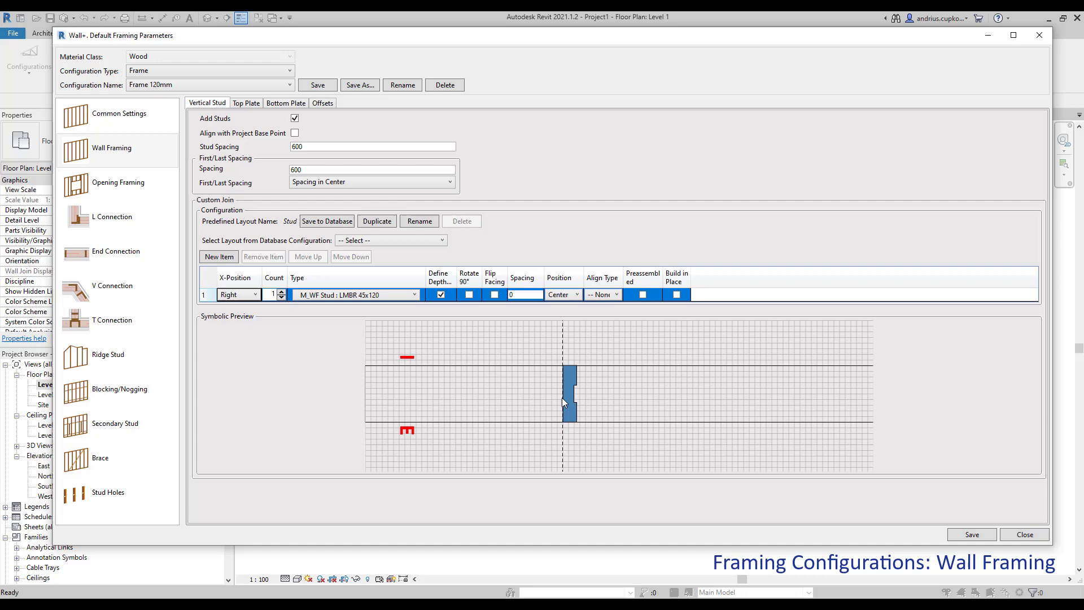
left_click(248, 295)
left_click(245, 339)
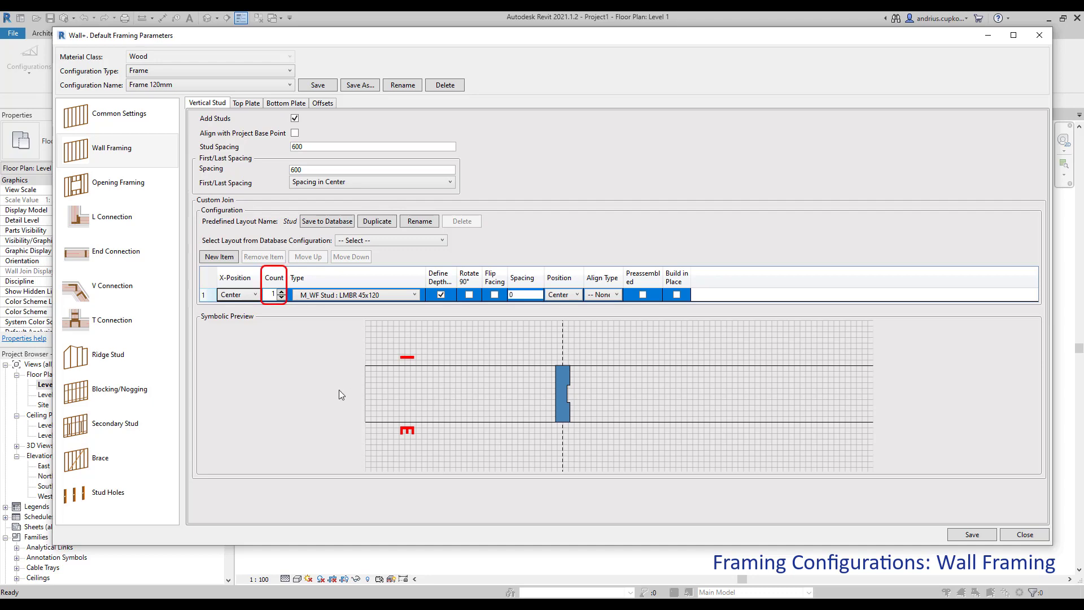
Step: Raise the custom join stud count to 3, then lower it back down
left_click(281, 293)
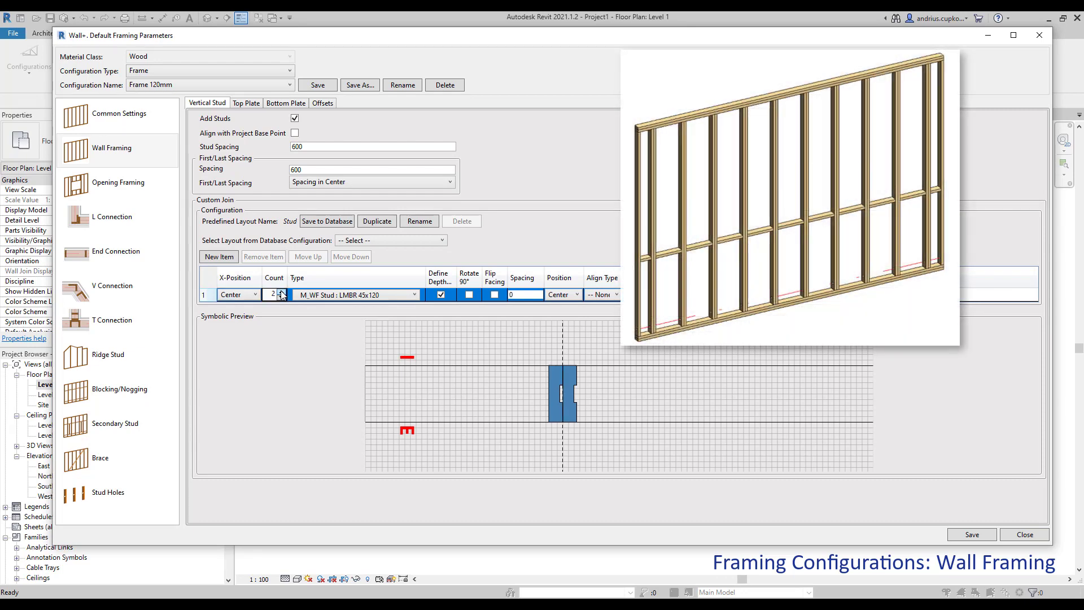
left_click(281, 292)
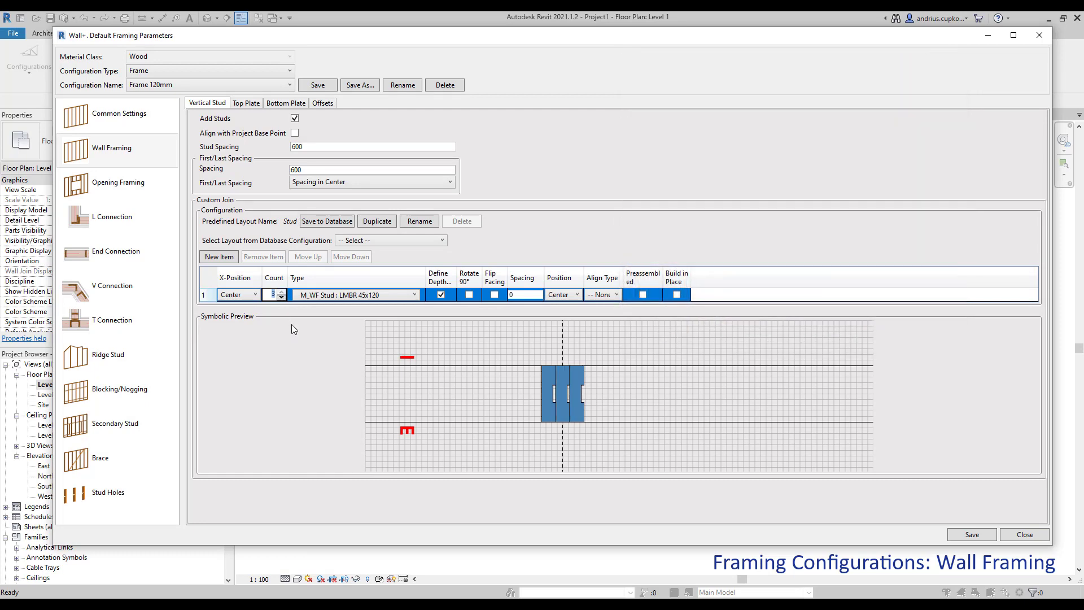
left_click(281, 297)
left_click(281, 297)
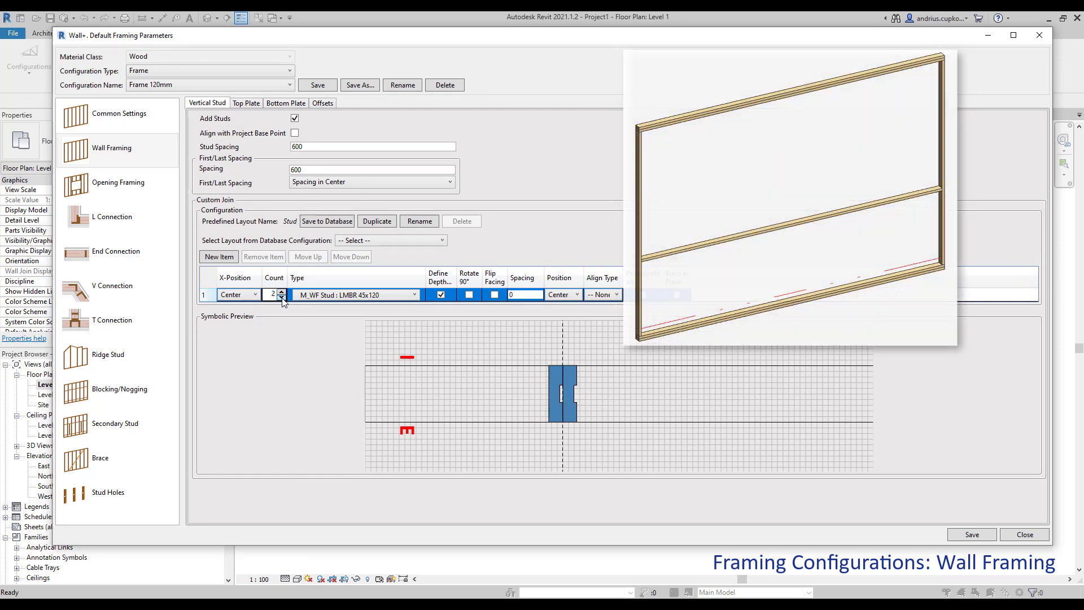
left_click(281, 297)
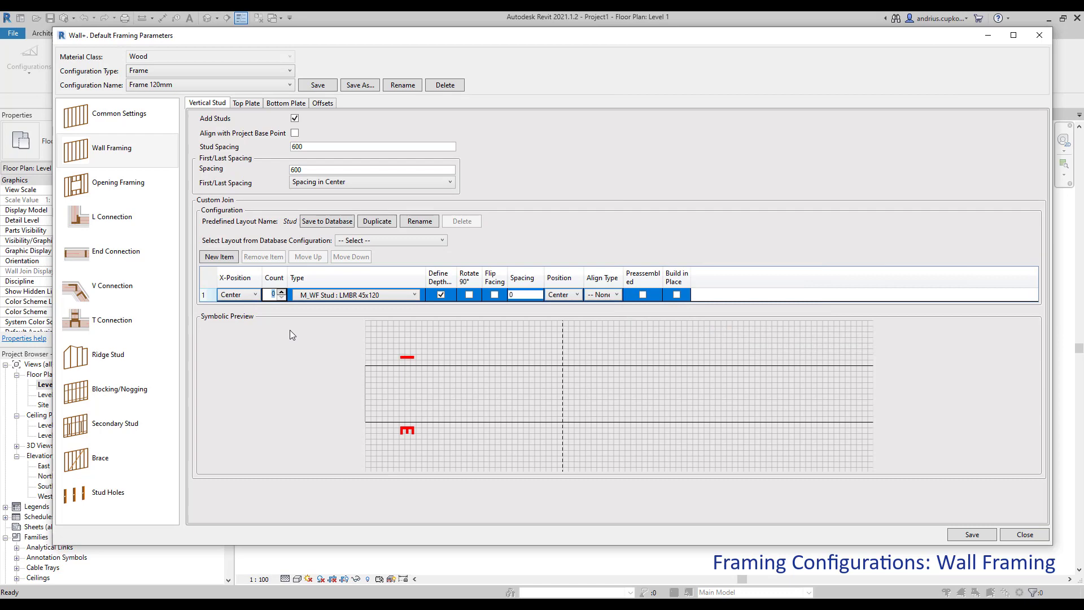
Step: Set the custom join count back to 1 and browse stud types, keeping M_WF Stud : LMBR 45x120
left_click(282, 292)
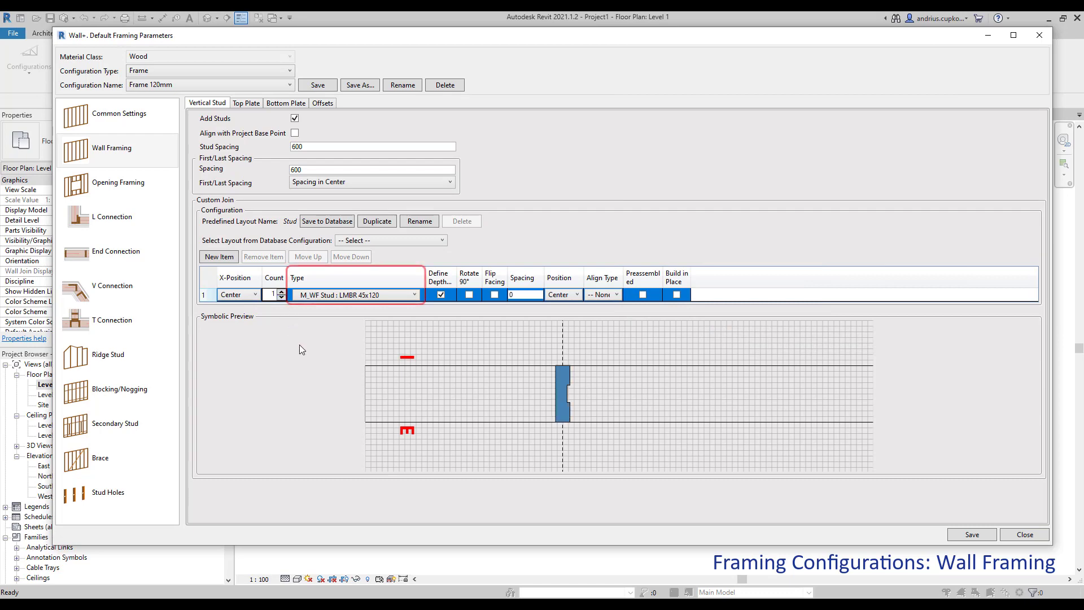
left_click(337, 296)
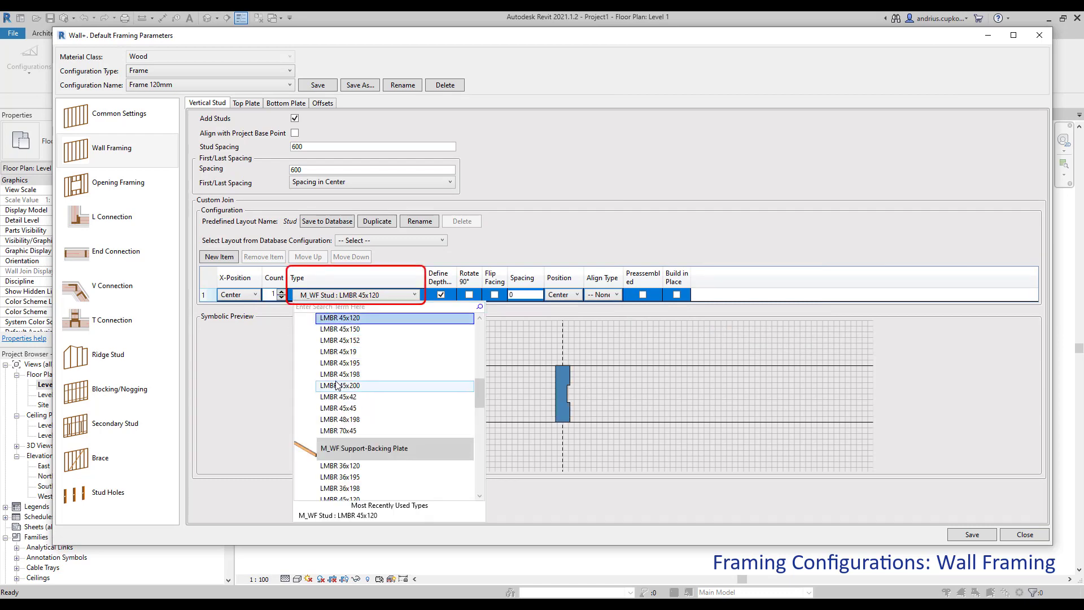
scroll(348, 364, "up", 1)
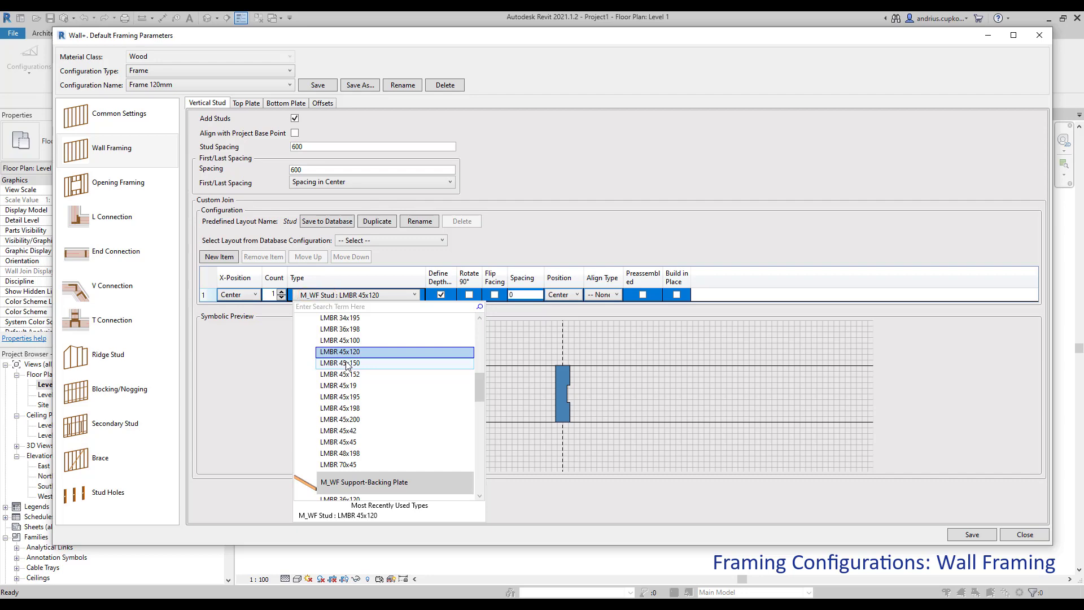
scroll(348, 365, "down", 2)
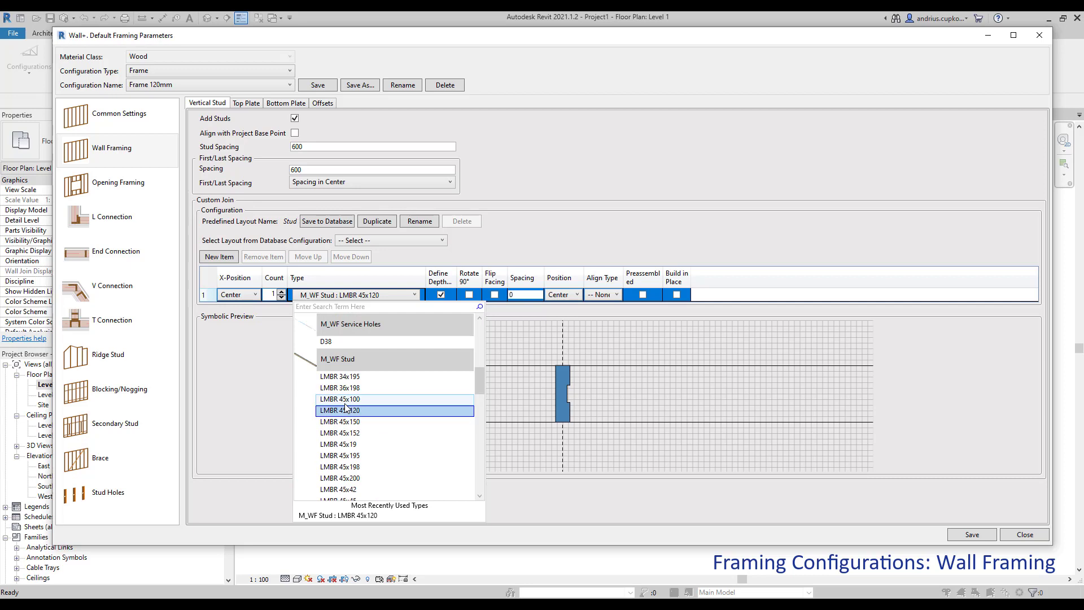
left_click(237, 380)
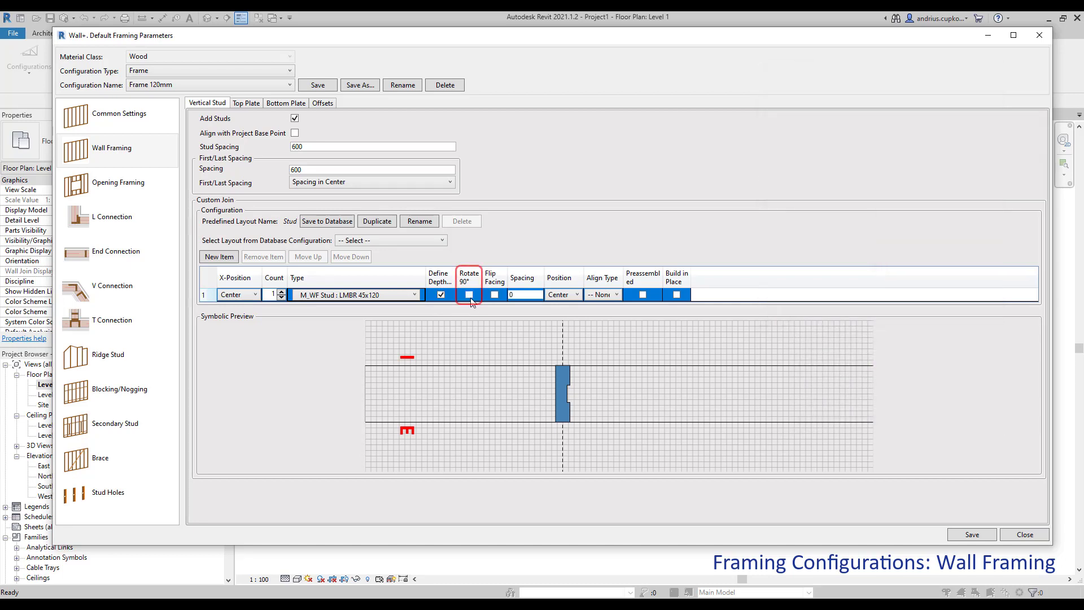
Step: Rotate and flip the custom-join stud, then restore its original orientation
left_click(470, 295)
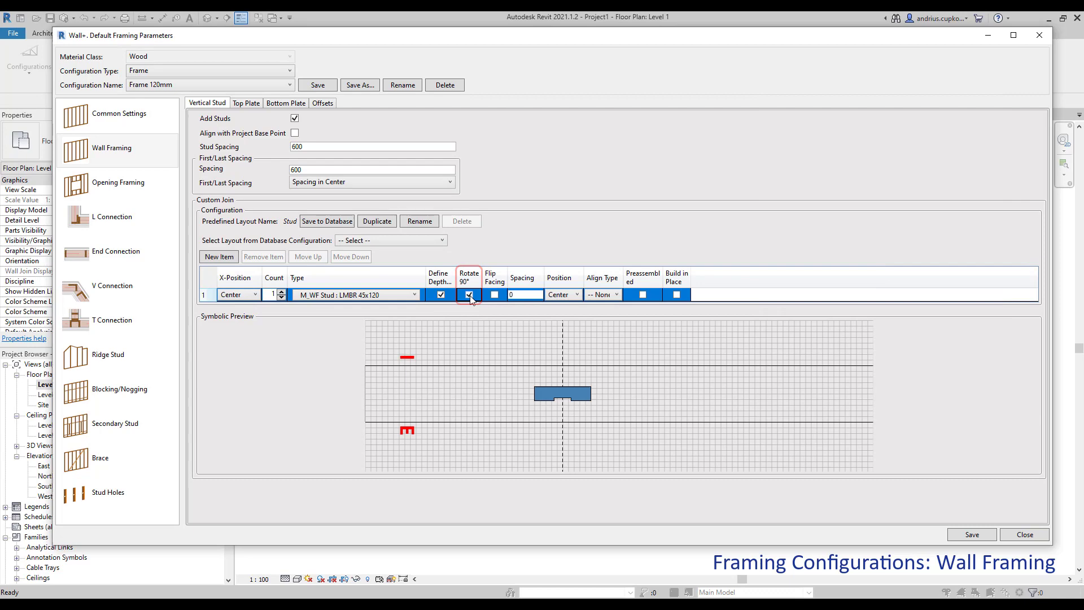
left_click(470, 296)
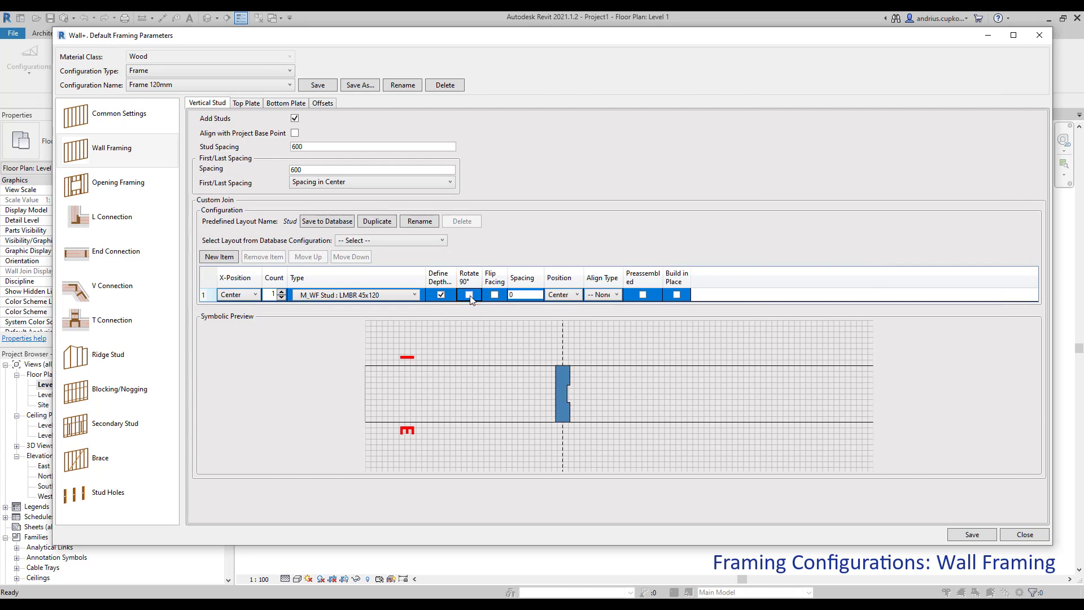
left_click(495, 296)
left_click(495, 295)
Step: Enter 50 as the custom-join stud spacing, then change it to 0
left_click(529, 295)
type("50")
double_click(529, 295)
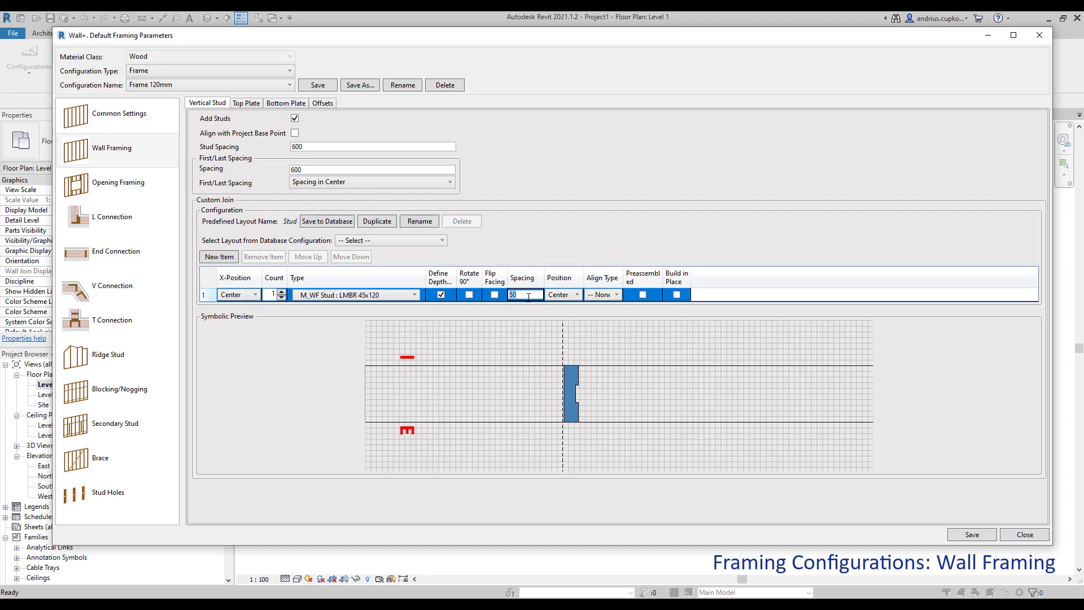
type("0")
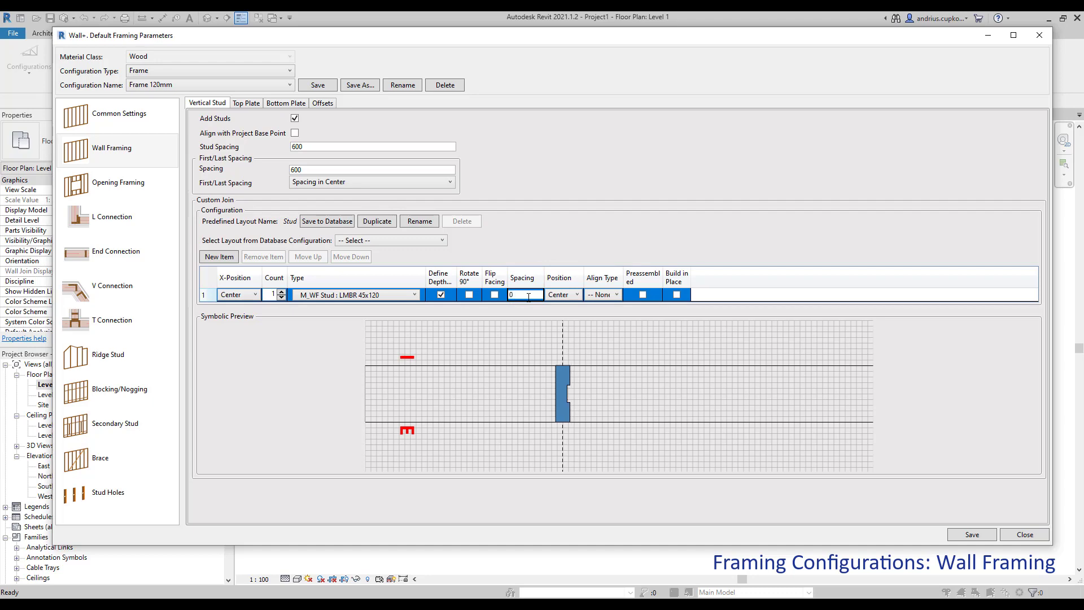
Step: Try External, Internal, External Outside and Internal Outside positions, then set Position to Center
left_click(576, 294)
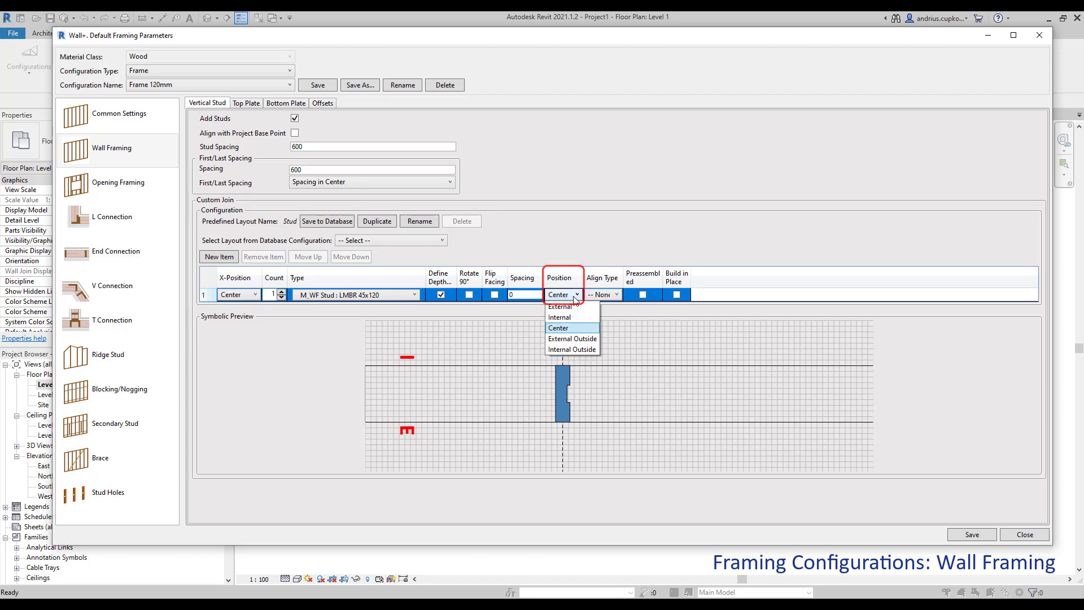
left_click(571, 307)
left_click(573, 297)
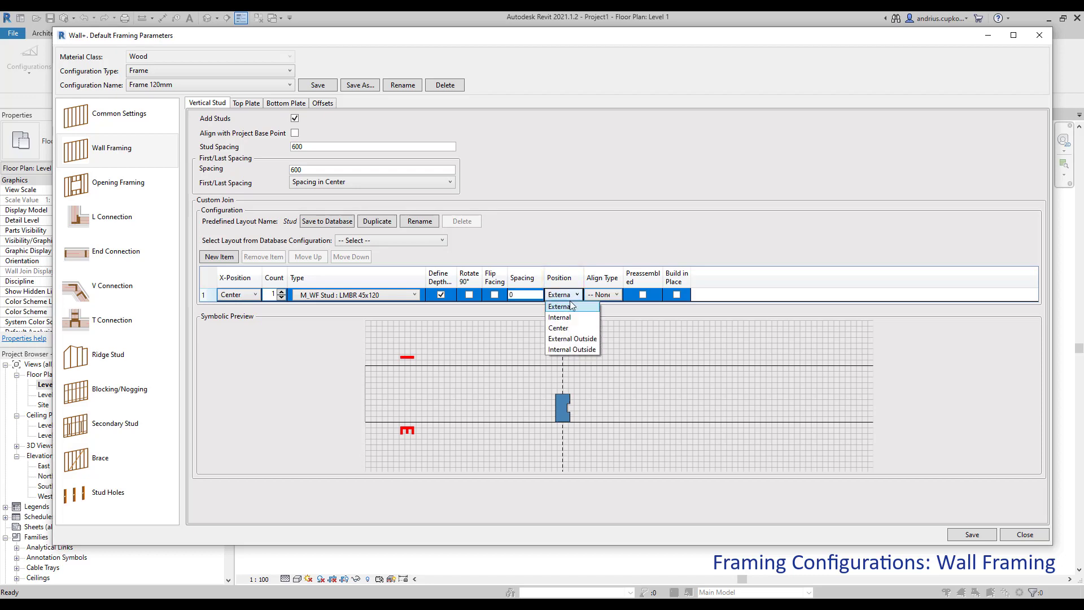
left_click(571, 316)
left_click(571, 296)
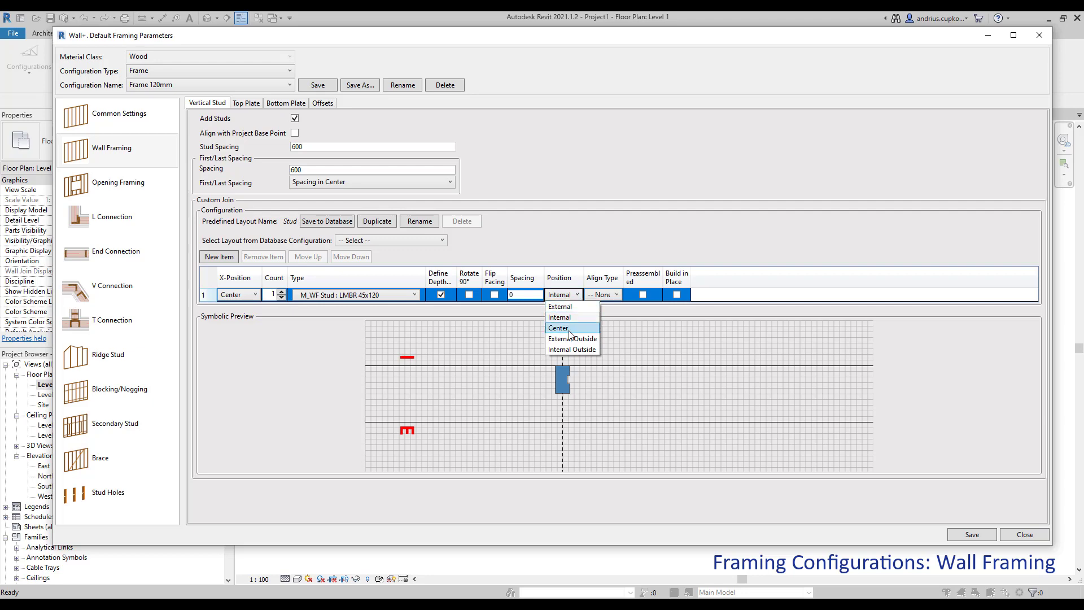
left_click(572, 338)
left_click(571, 297)
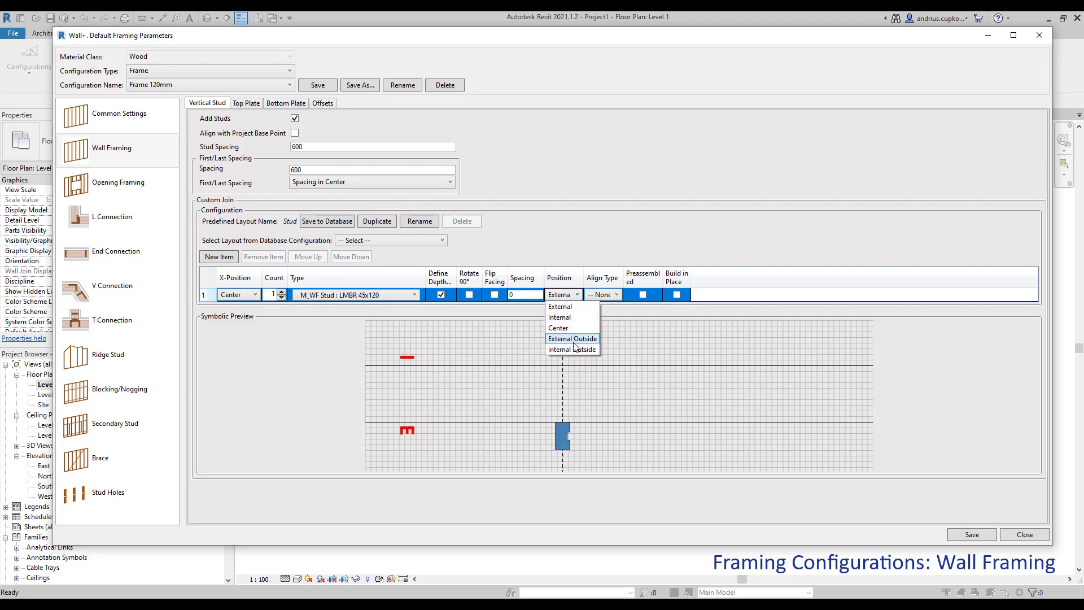
left_click(574, 349)
left_click(573, 296)
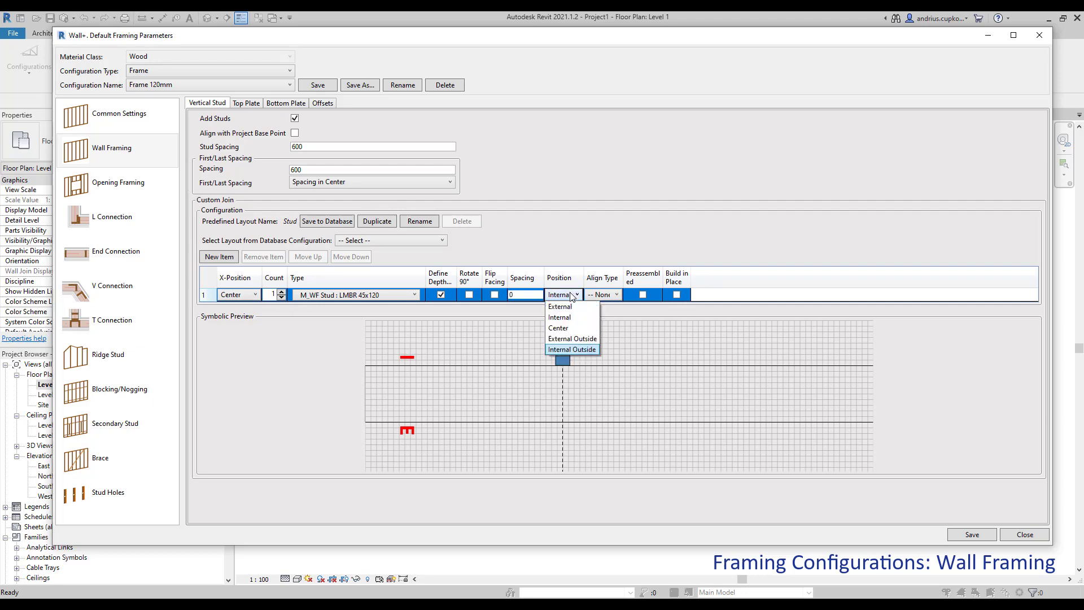
left_click(565, 327)
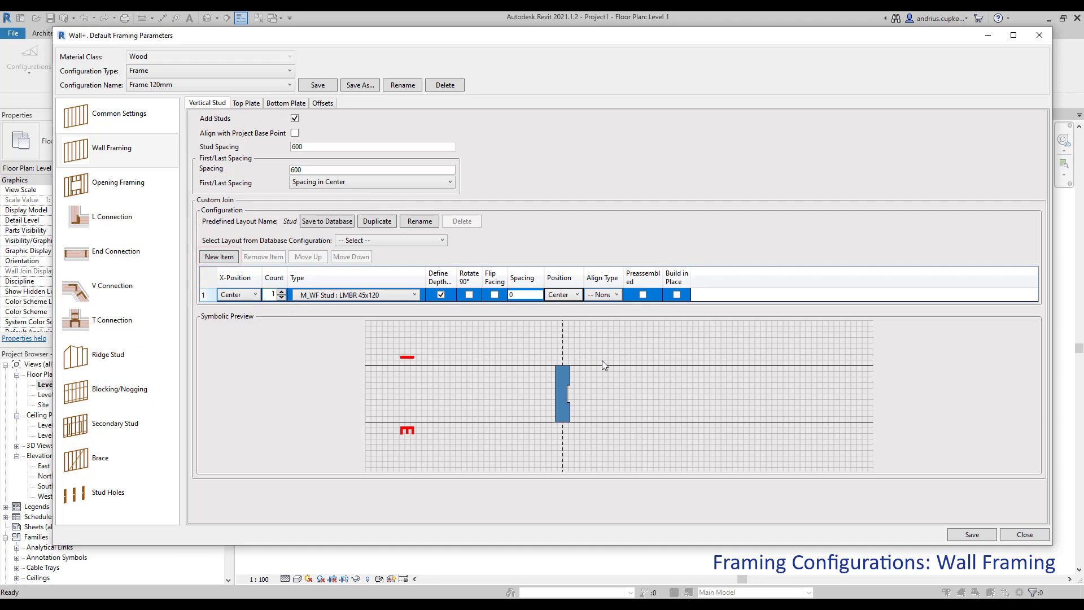
left_click(219, 256)
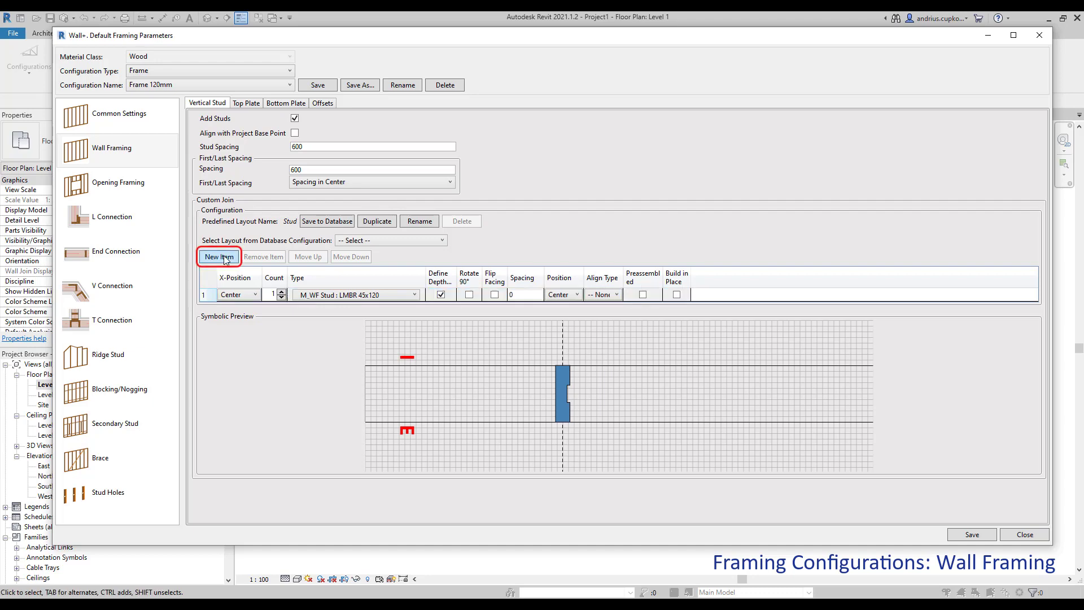
left_click(204, 309)
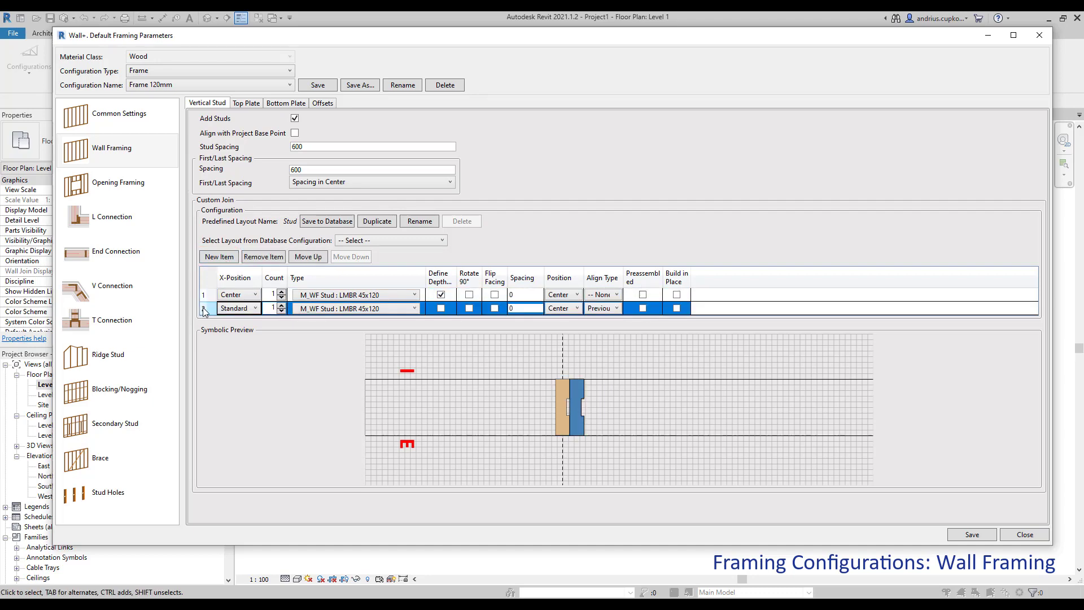
left_click(307, 258)
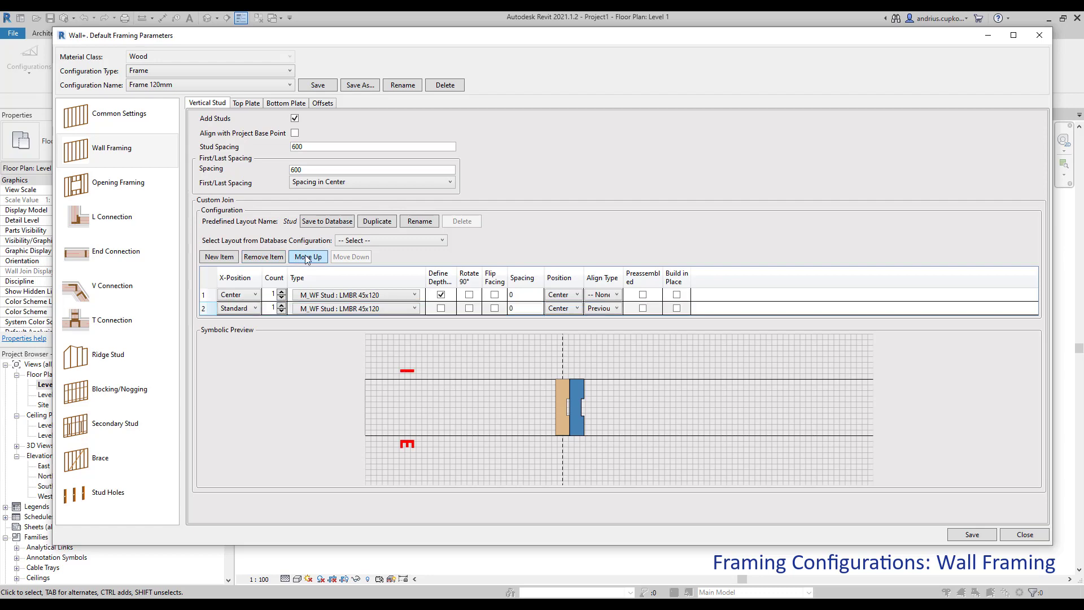
left_click(342, 258)
left_click(205, 309)
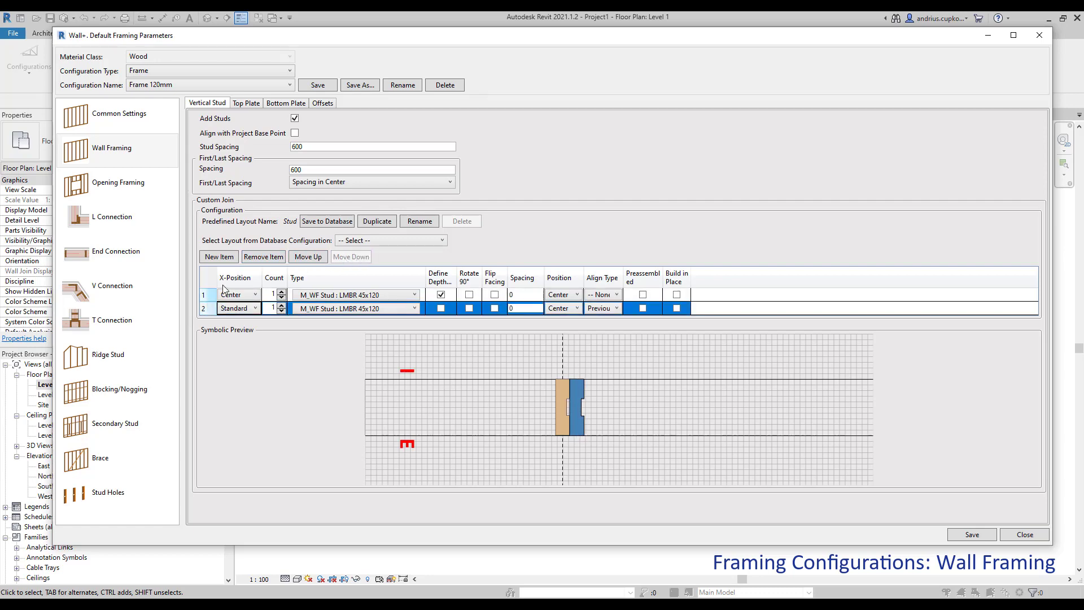
left_click(261, 257)
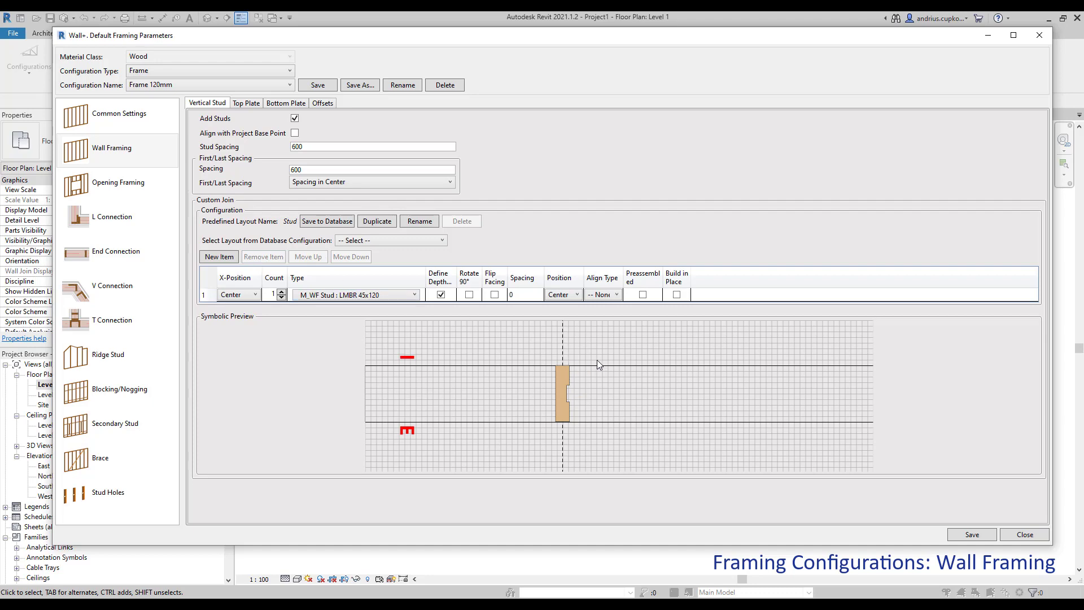
Step: Check the Top Cover, raising its count to 1 and back to 0
left_click(246, 104)
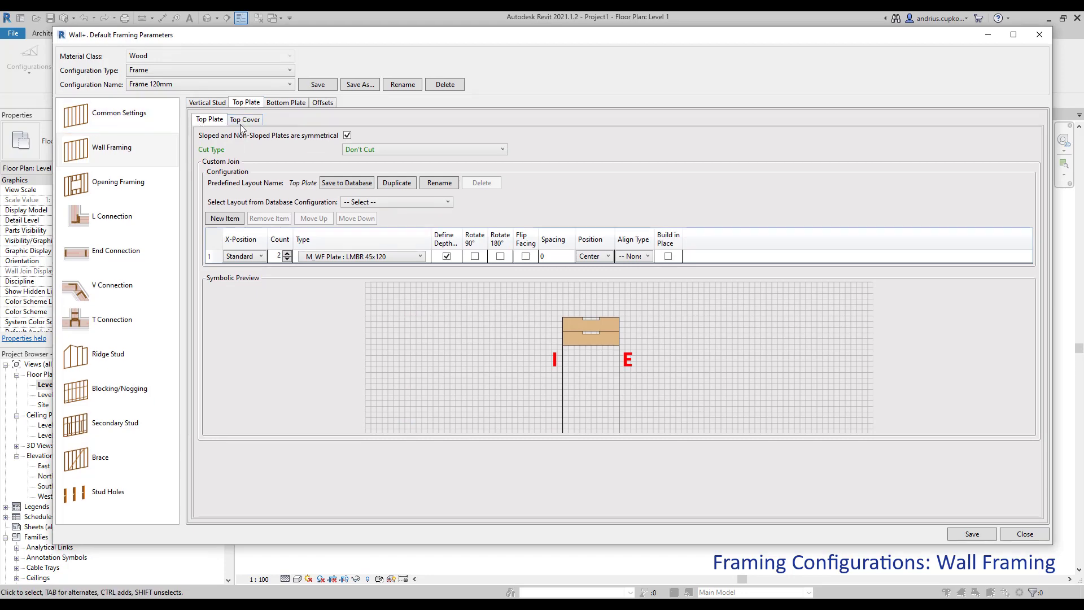
left_click(283, 104)
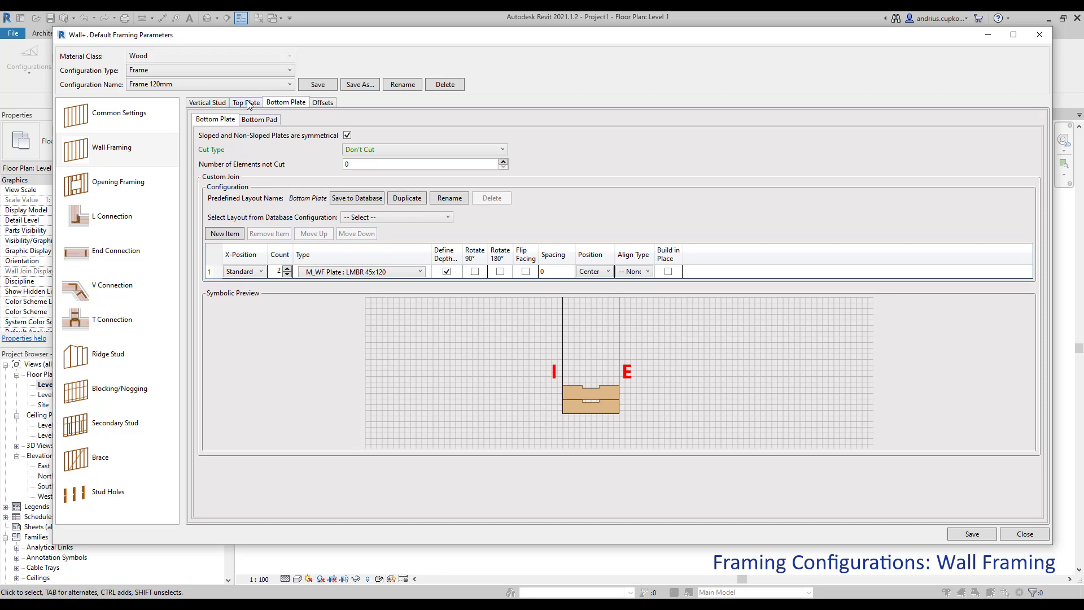
left_click(249, 104)
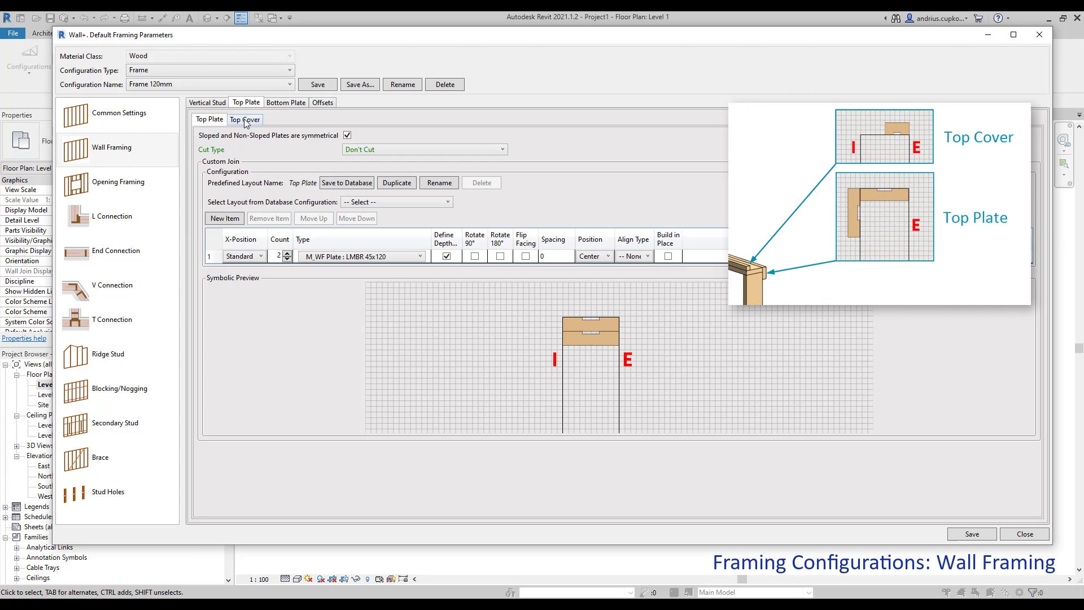
left_click(245, 119)
left_click(288, 239)
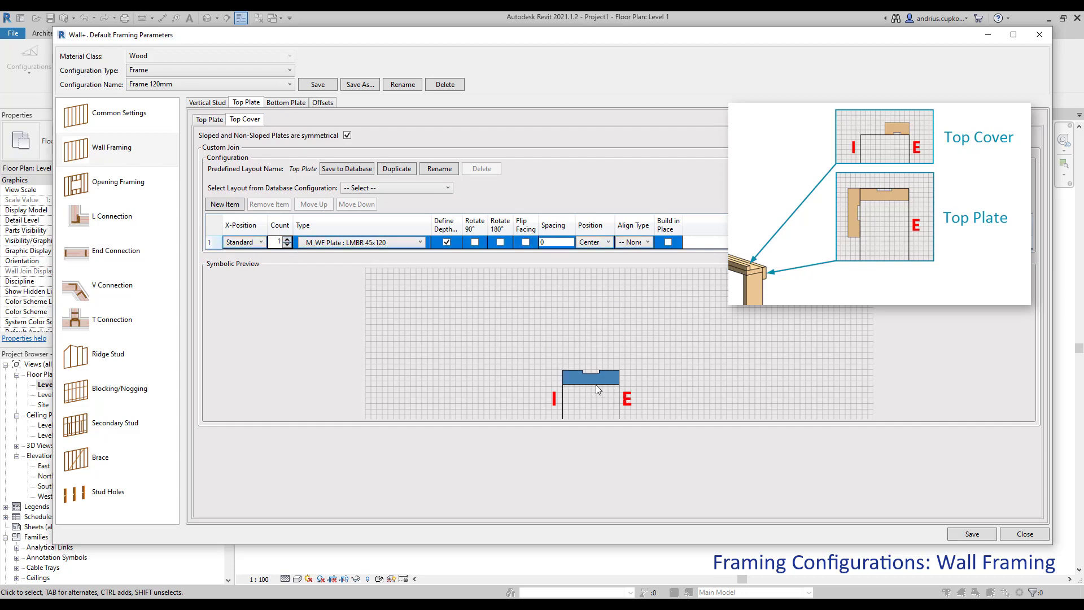
left_click(287, 245)
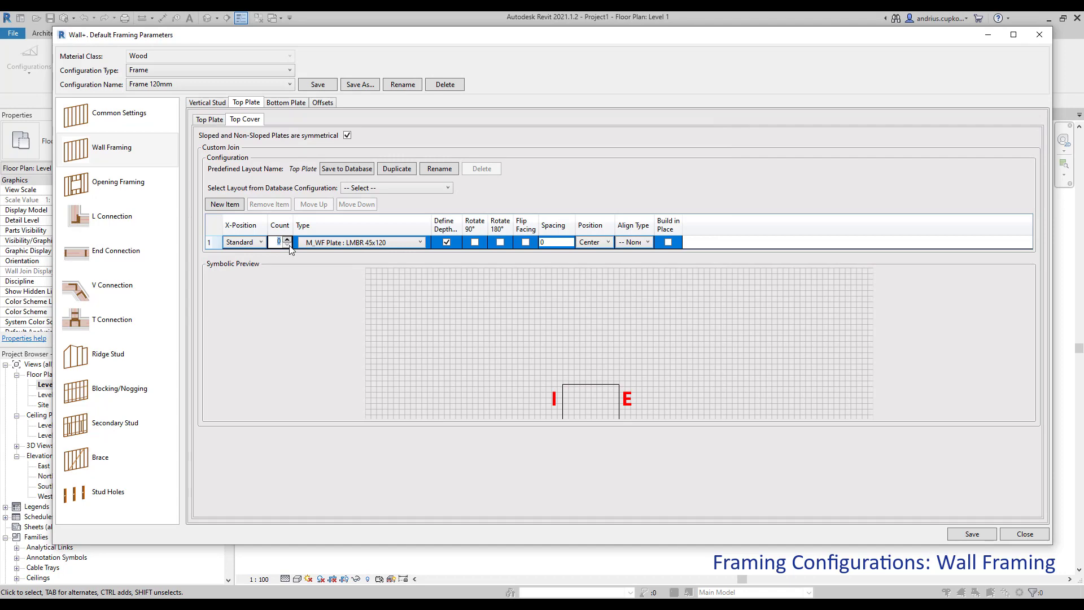
left_click(216, 120)
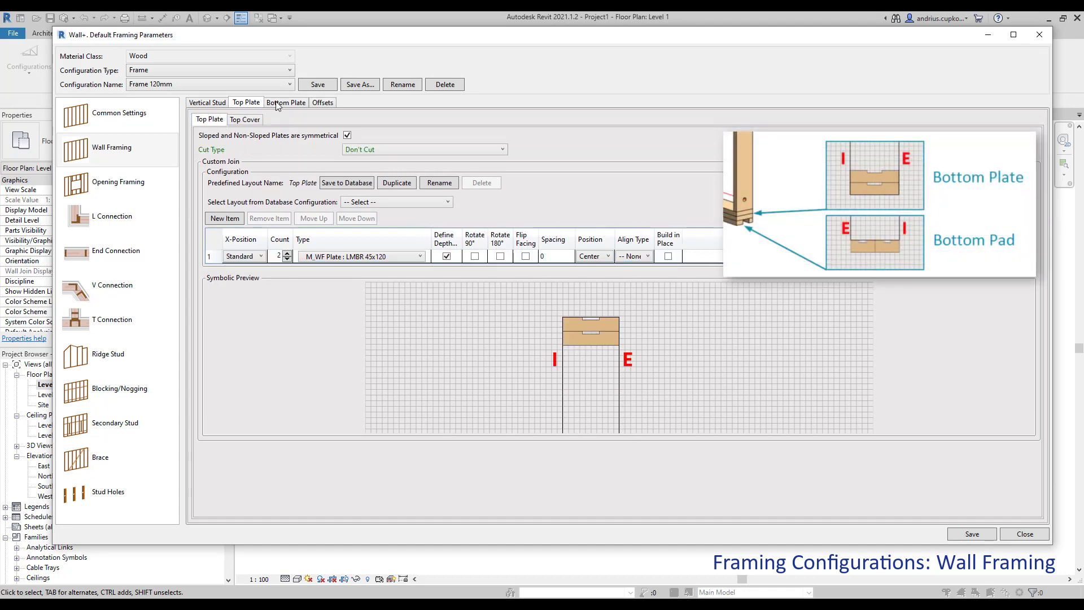
Step: Check the Bottom Pad, raising its count to 1 and back to 0
left_click(280, 105)
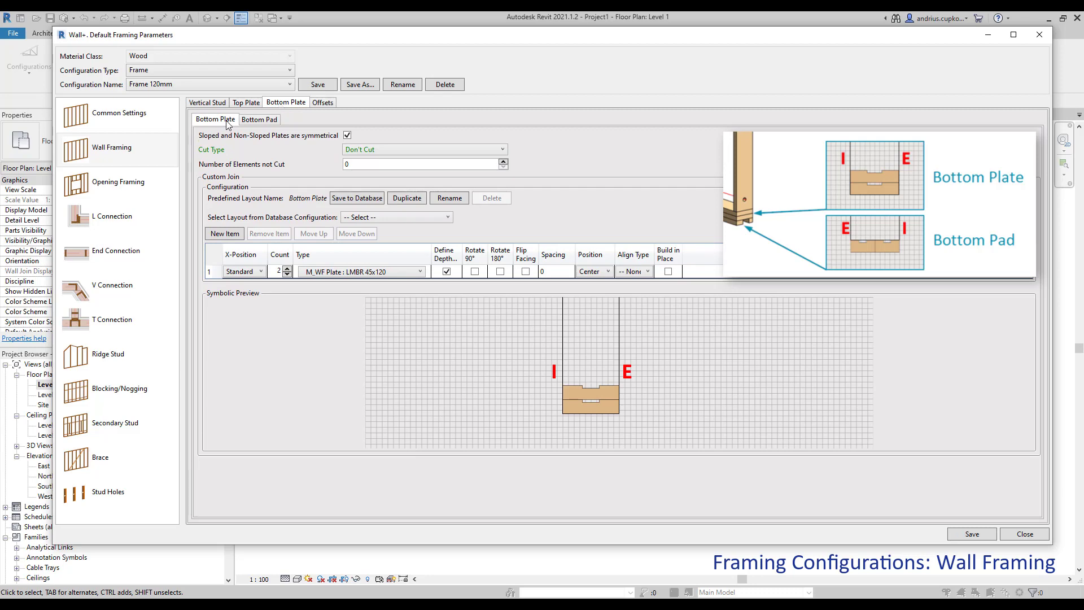
left_click(259, 120)
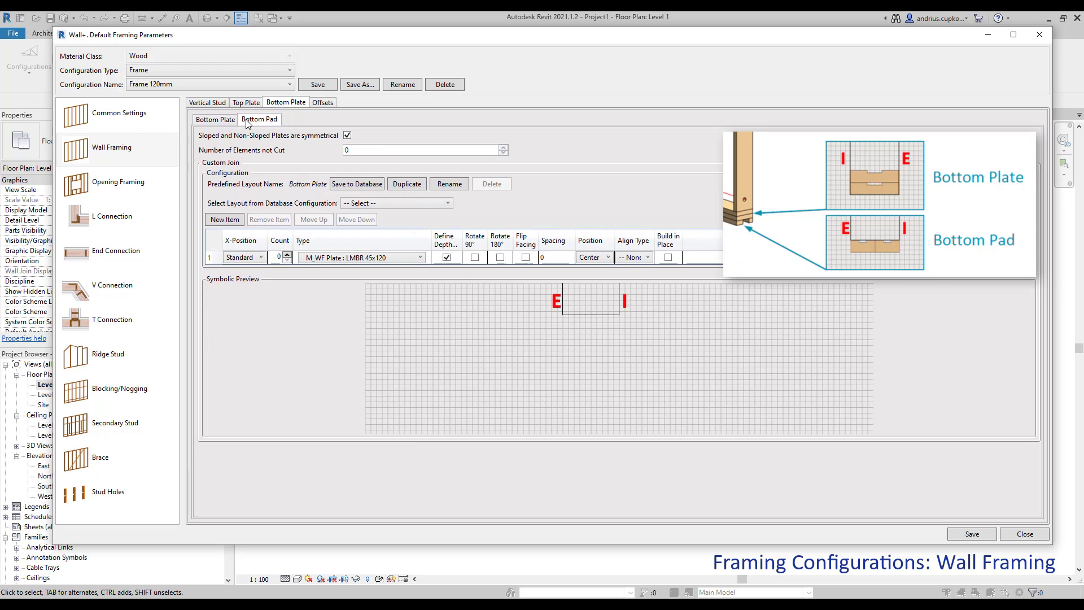
left_click(287, 255)
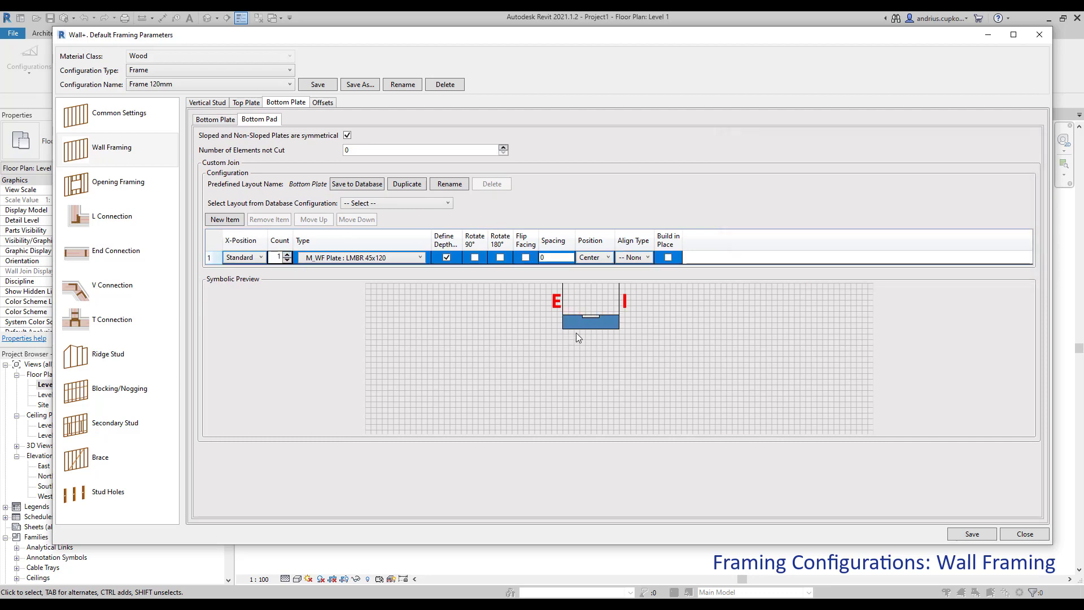
left_click(287, 261)
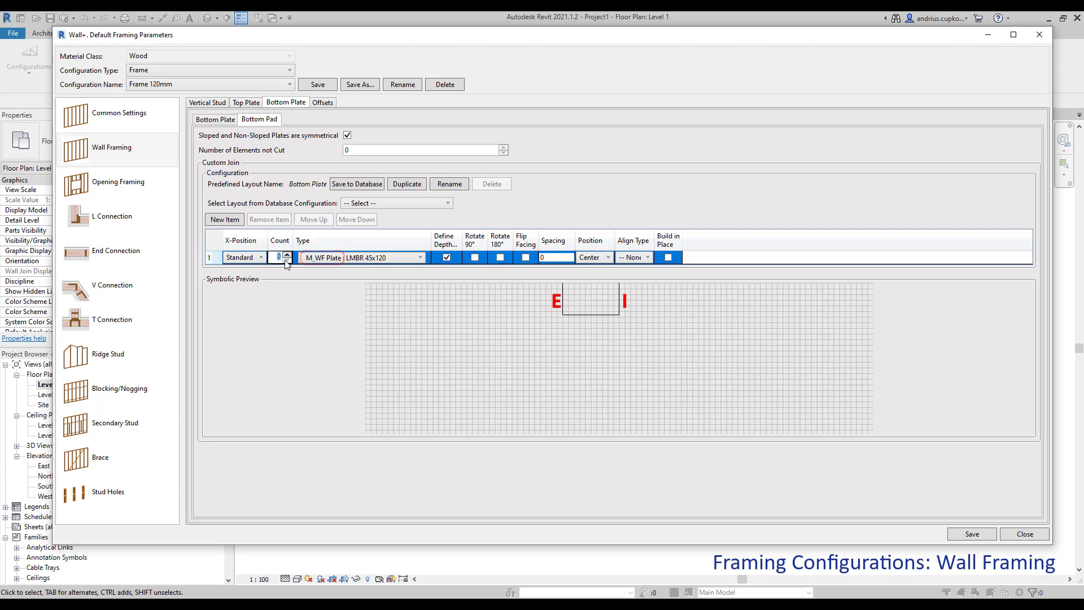
Step: Lower the bottom plate and top plate counts from 2 to 1 each
left_click(218, 122)
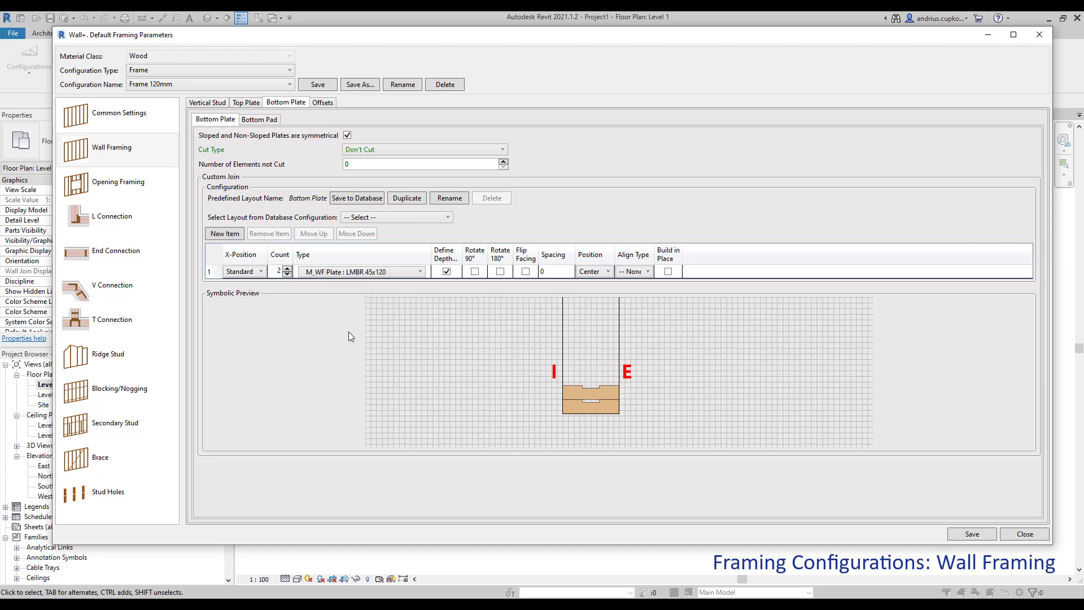
left_click(287, 275)
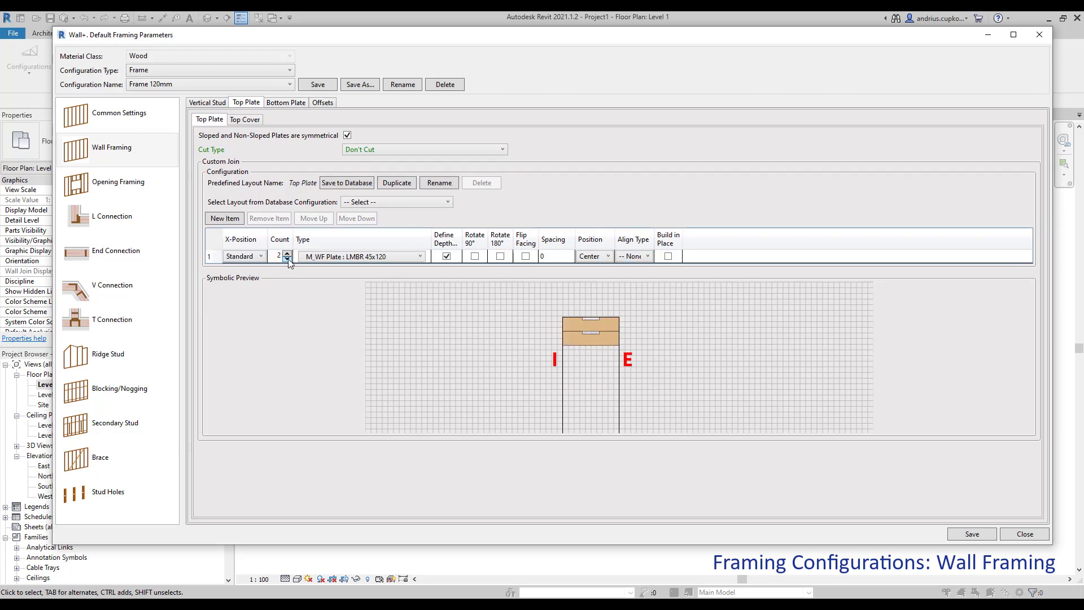
left_click(287, 259)
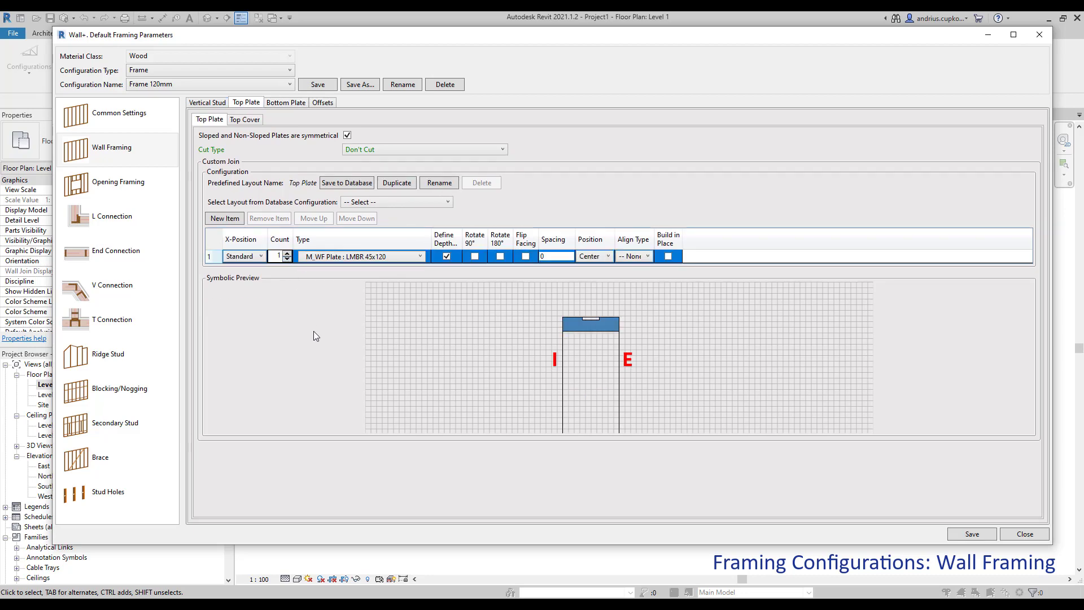
Step: Show the Offsets settings to confirm top/end, sloped and bottom/base offsets are all 0
left_click(324, 104)
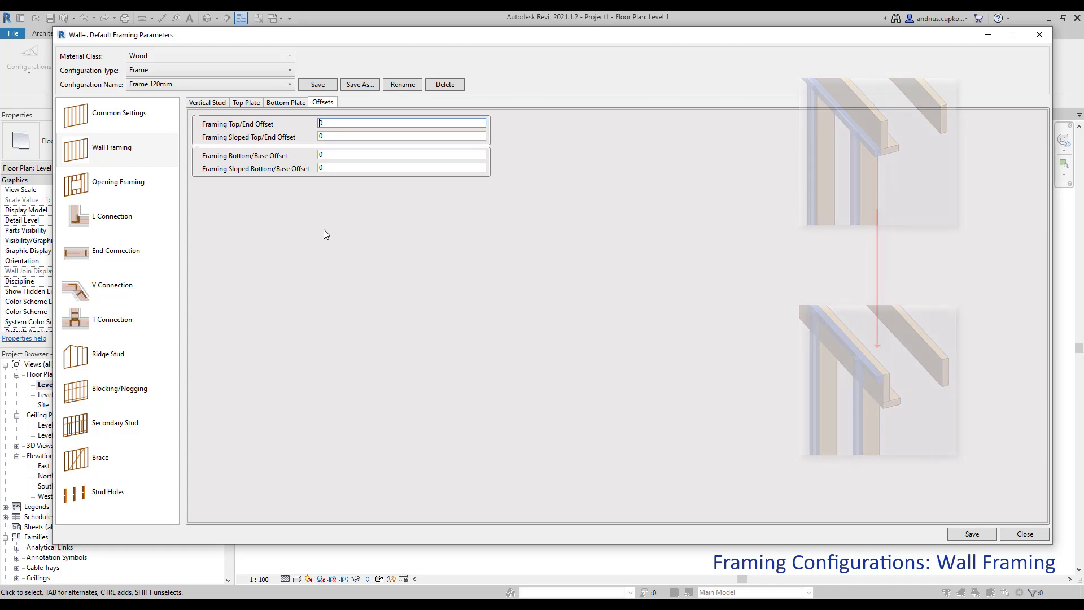
Step: Save the Frame 120mm configuration, close Wall+, and select the right-hand framed wall in Level 1
left_click(223, 103)
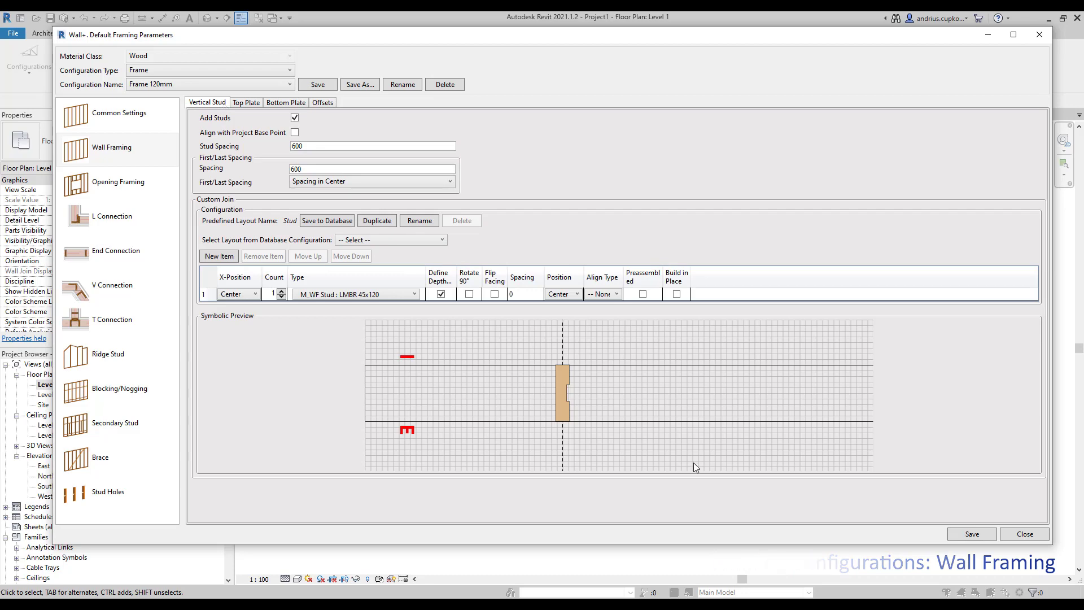
left_click(972, 535)
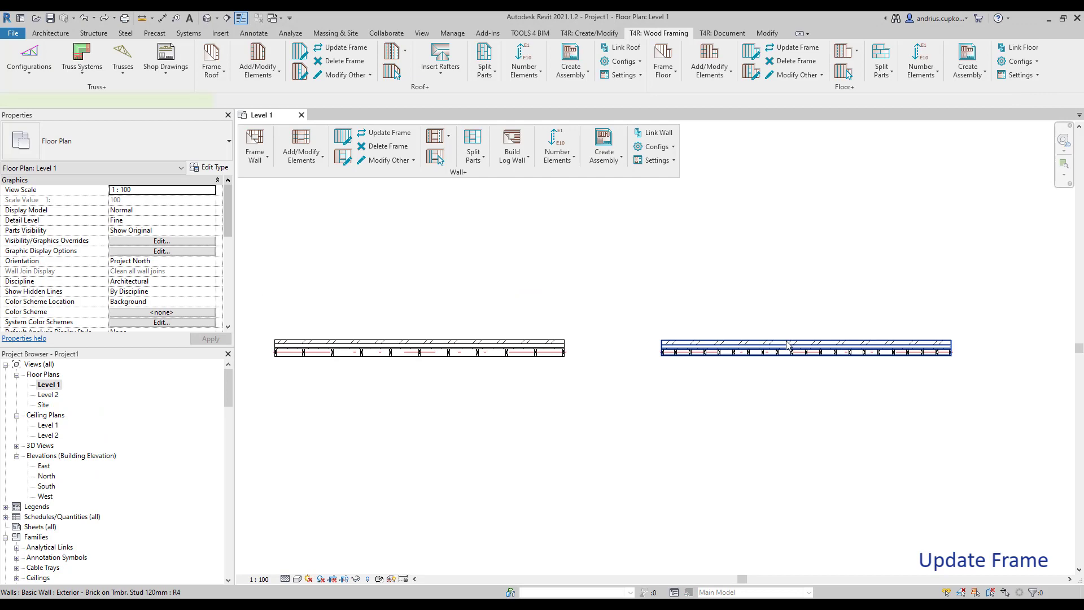
left_click(788, 345)
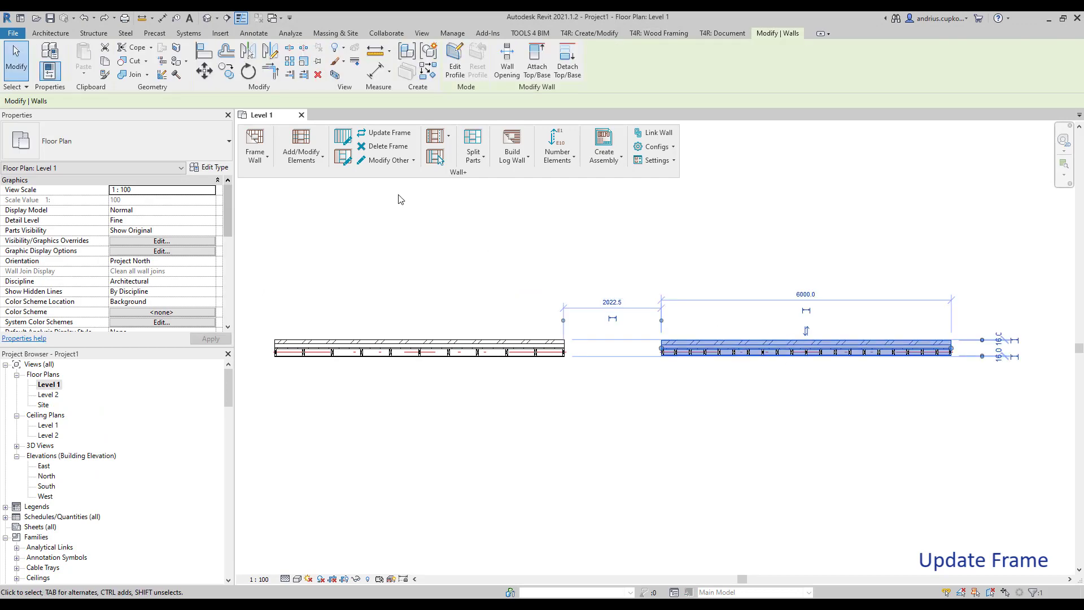
Step: Isolate the selected wall in a Selection Box 3D view and orbit to show its studs and plates
left_click(336, 75)
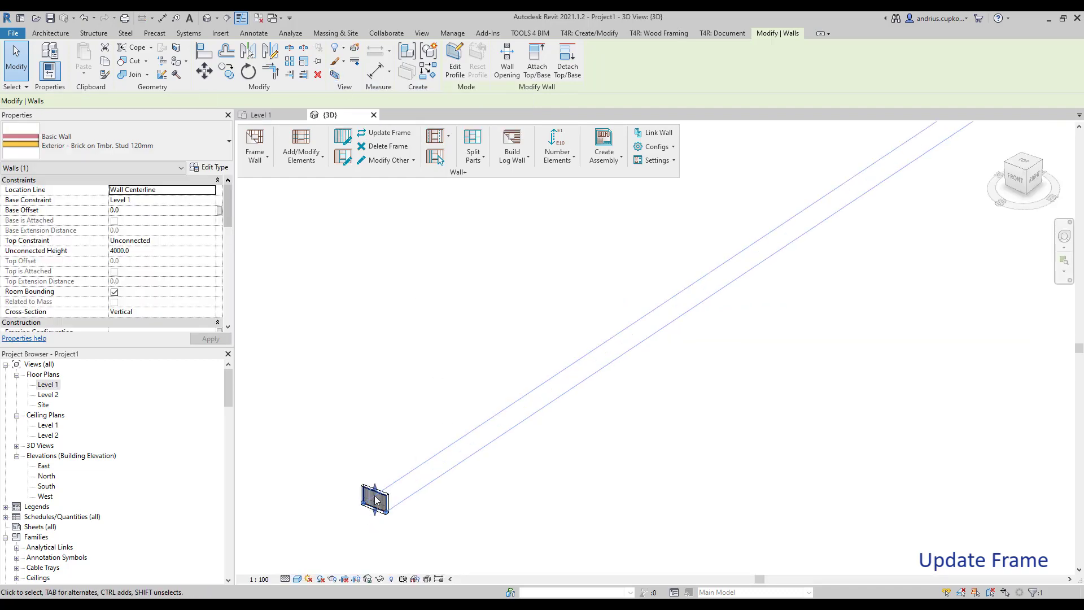
scroll(375, 495, "up", 5)
scroll(384, 487, "down", 1)
middle_click_drag(390, 485, 445, 491)
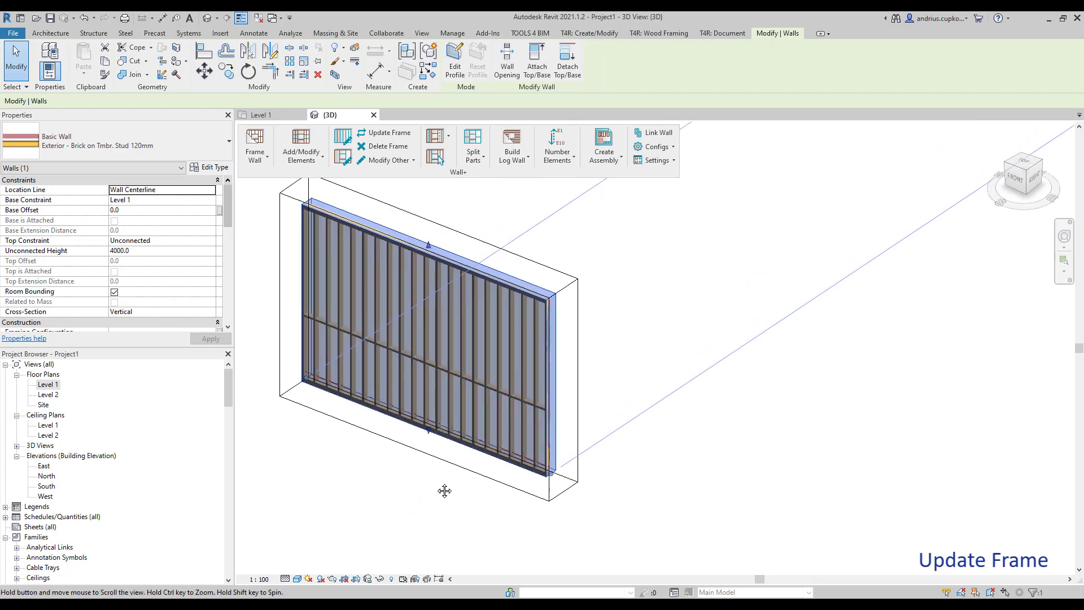
scroll(444, 491, "up", 1)
left_click(690, 358)
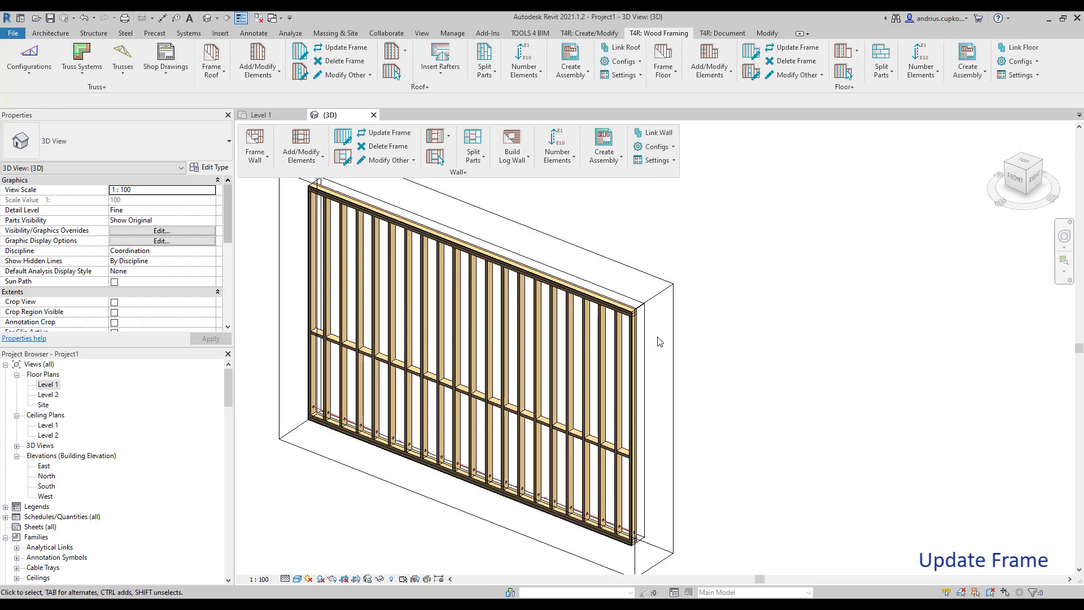
scroll(658, 342, "down", 2)
left_click(663, 351)
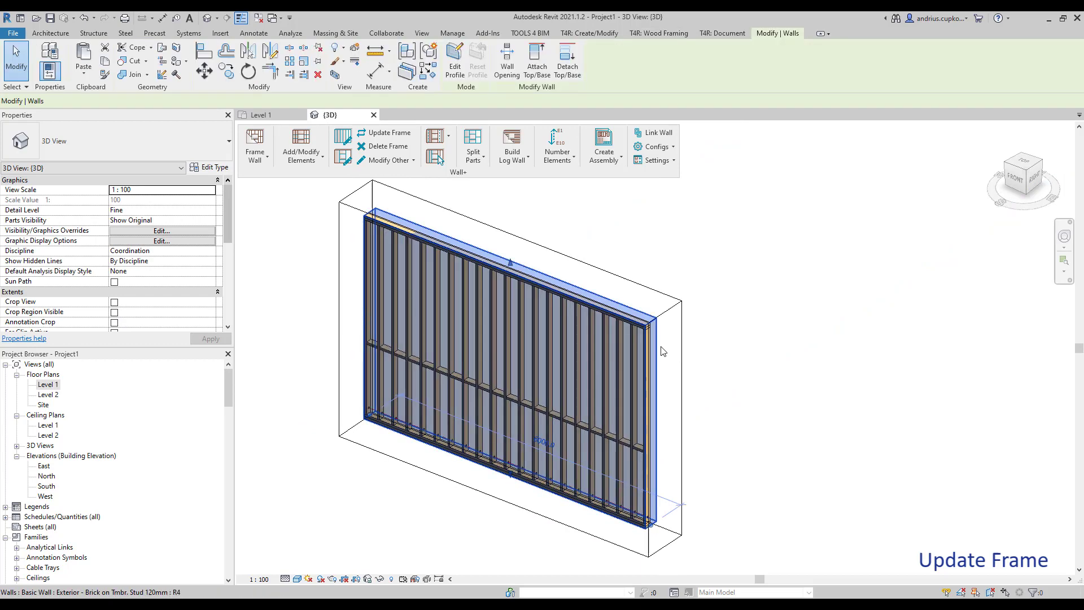
middle_click_drag(663, 351, 542, 203, "shift")
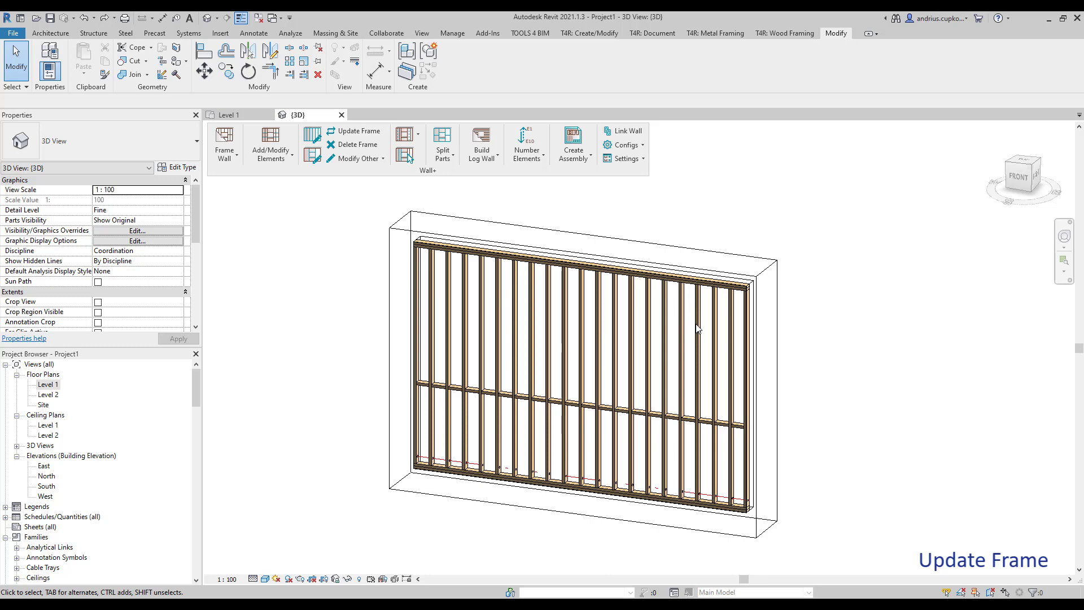
scroll(757, 303, "up", 3)
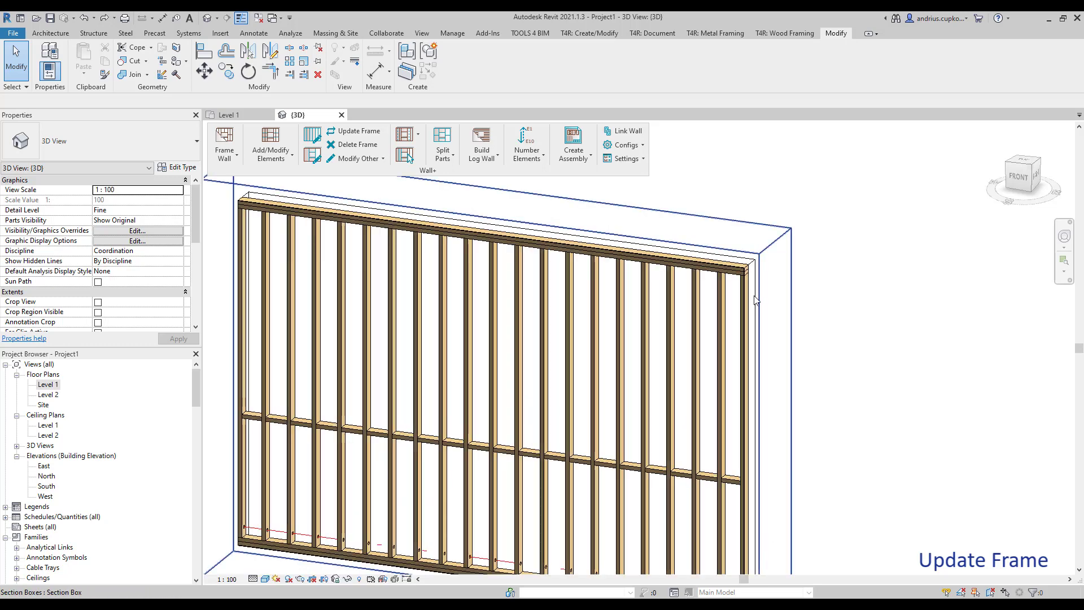
left_click(756, 299)
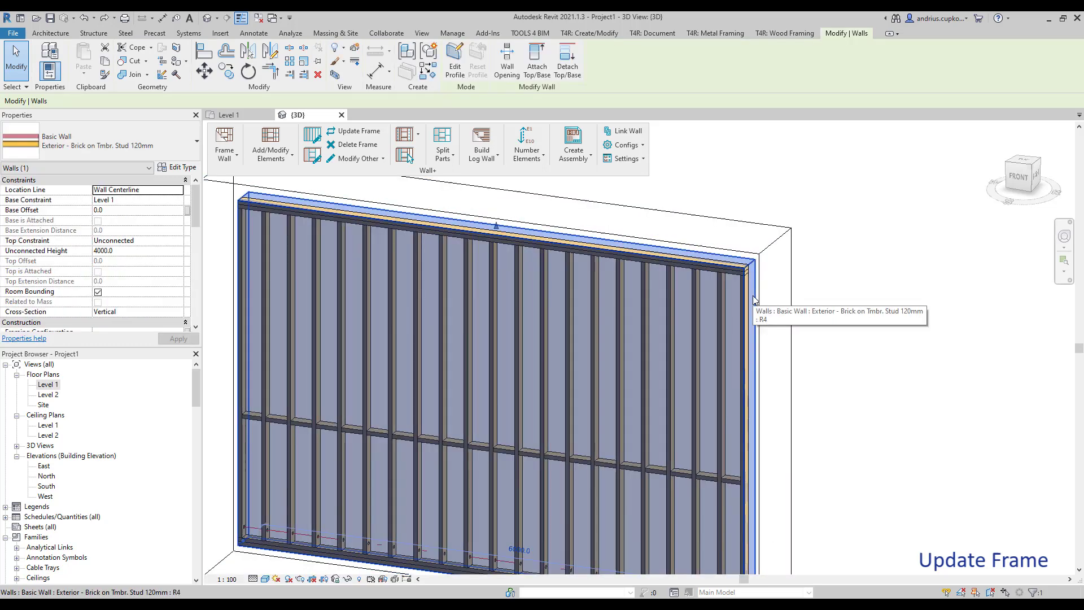
scroll(754, 299, "down", 2)
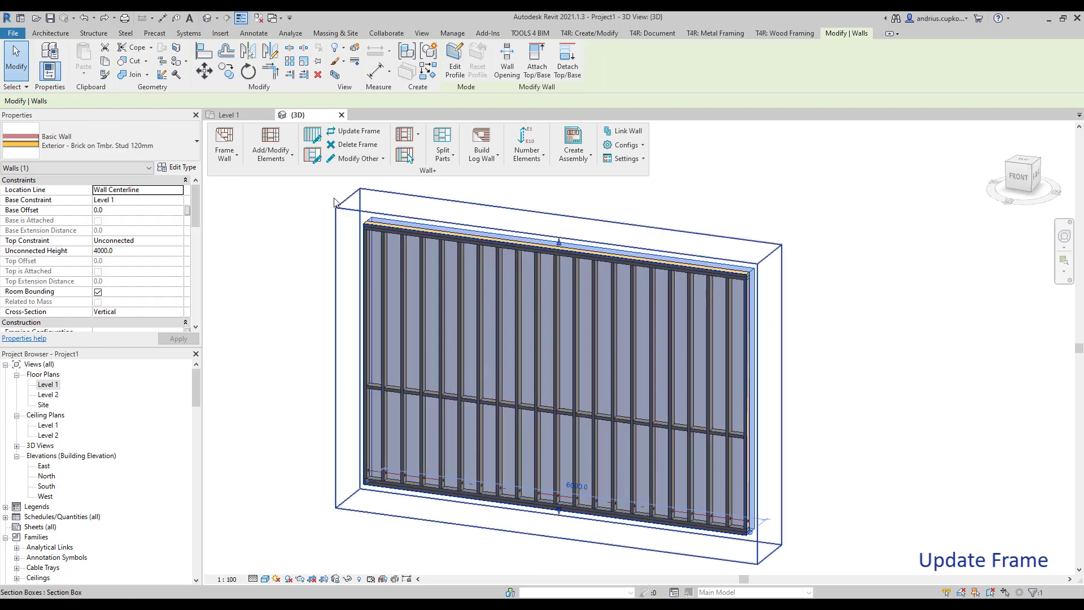
left_click(226, 138)
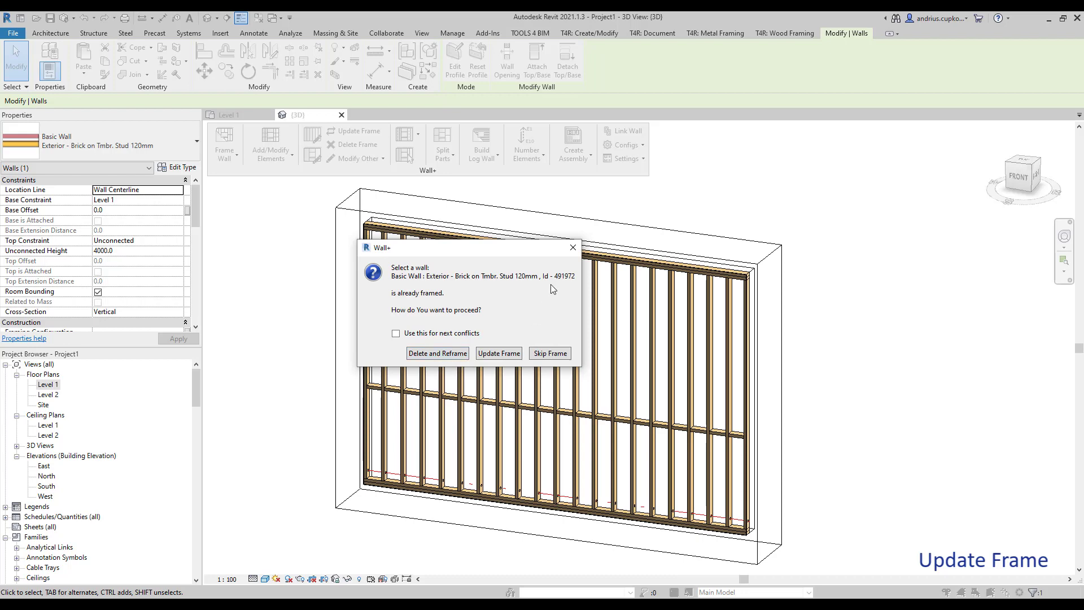
left_click(573, 249)
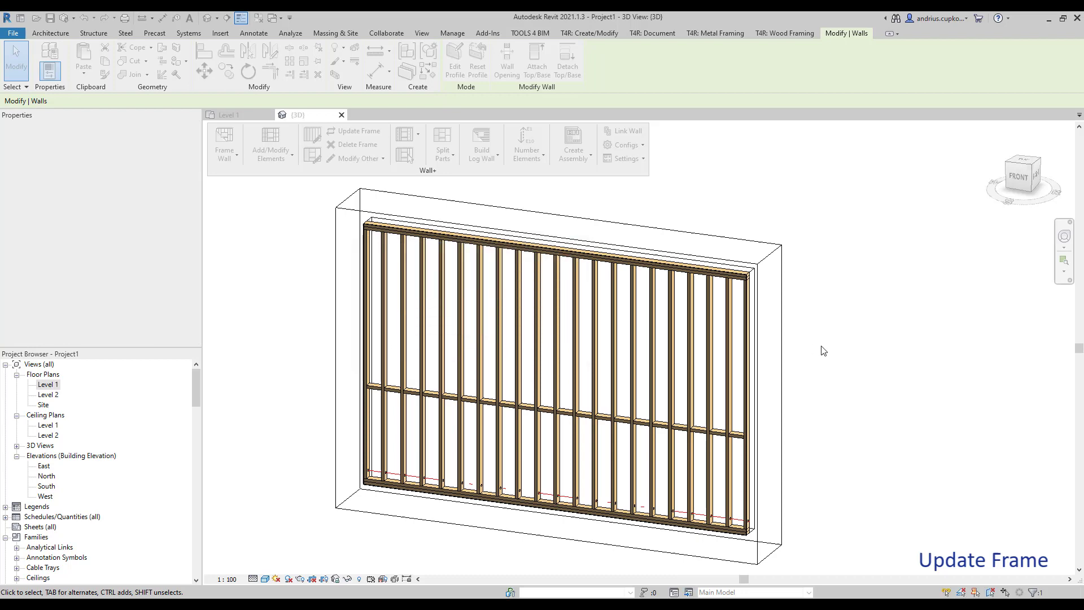
scroll(756, 296, "up", 3)
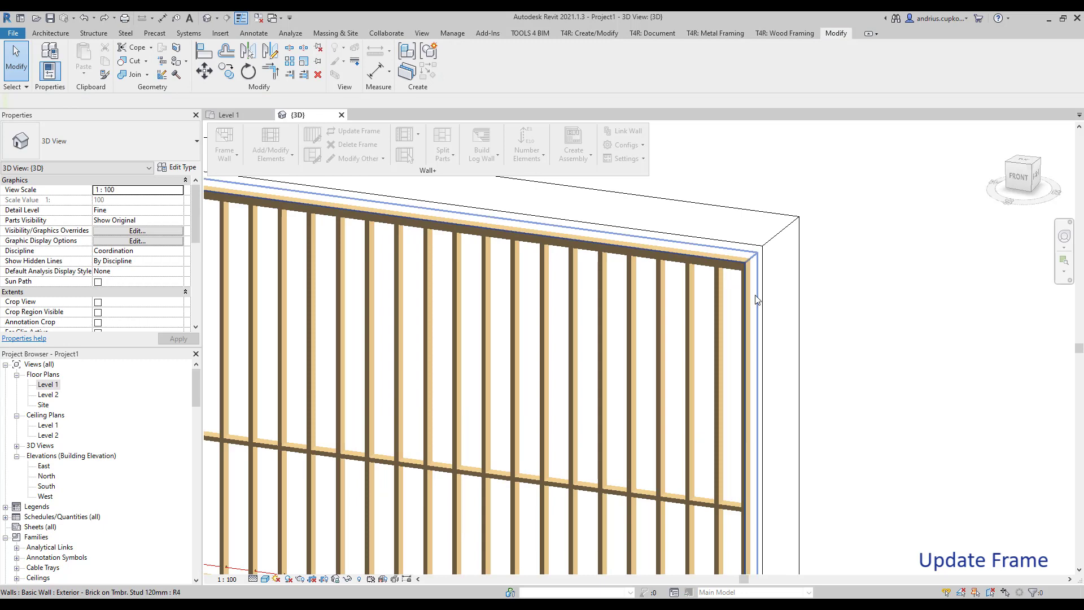
left_click(756, 295)
scroll(756, 294, "down", 4)
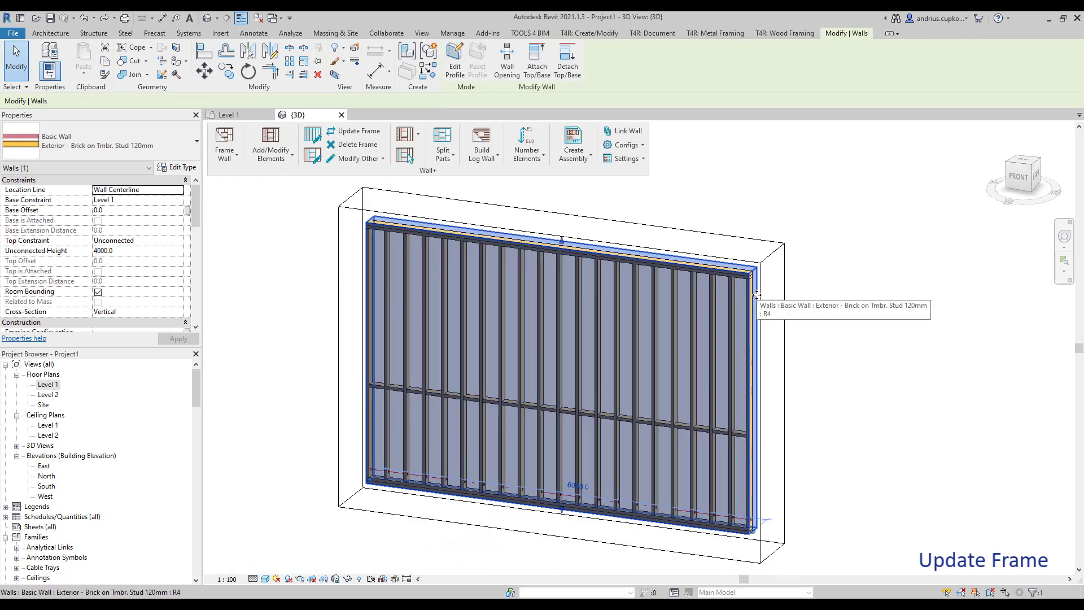
Step: Regenerate a stud's wall frame with Update by Wall Link, giving 600 spacing and single plates
left_click(653, 304)
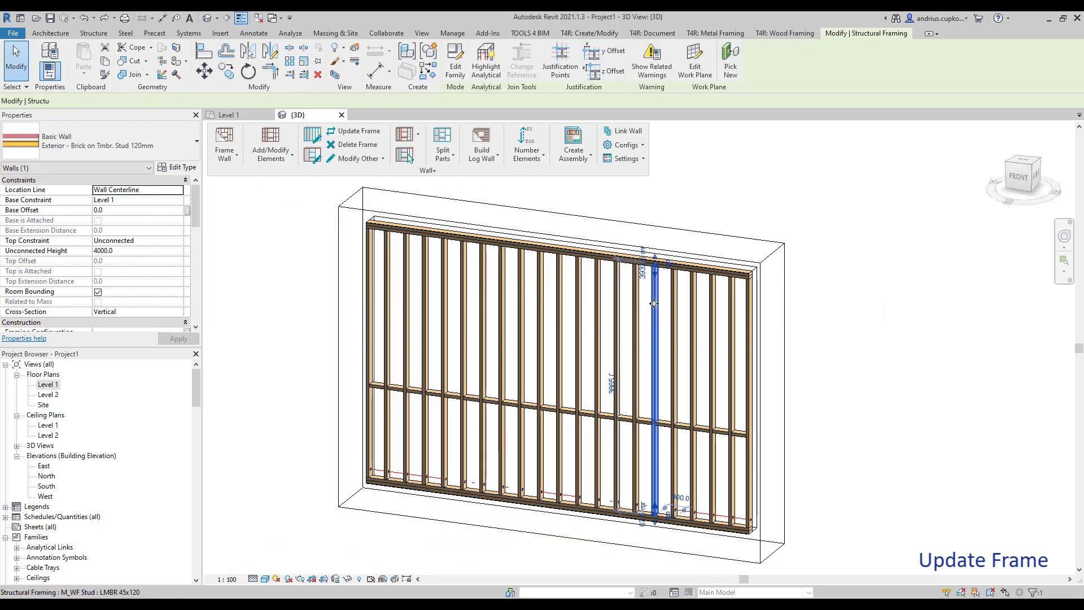
left_click(359, 160)
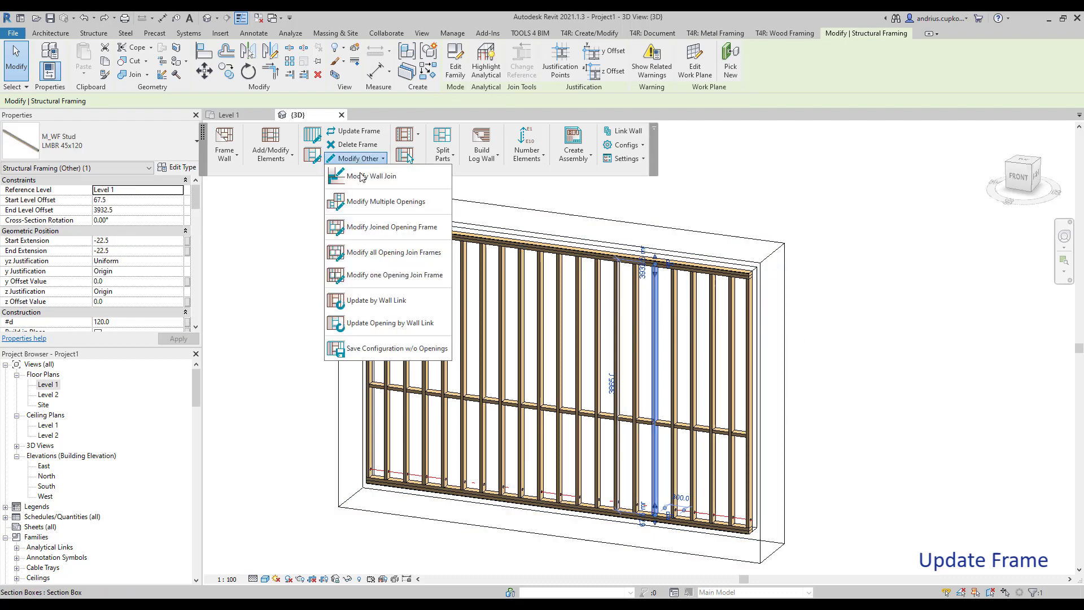
left_click(377, 301)
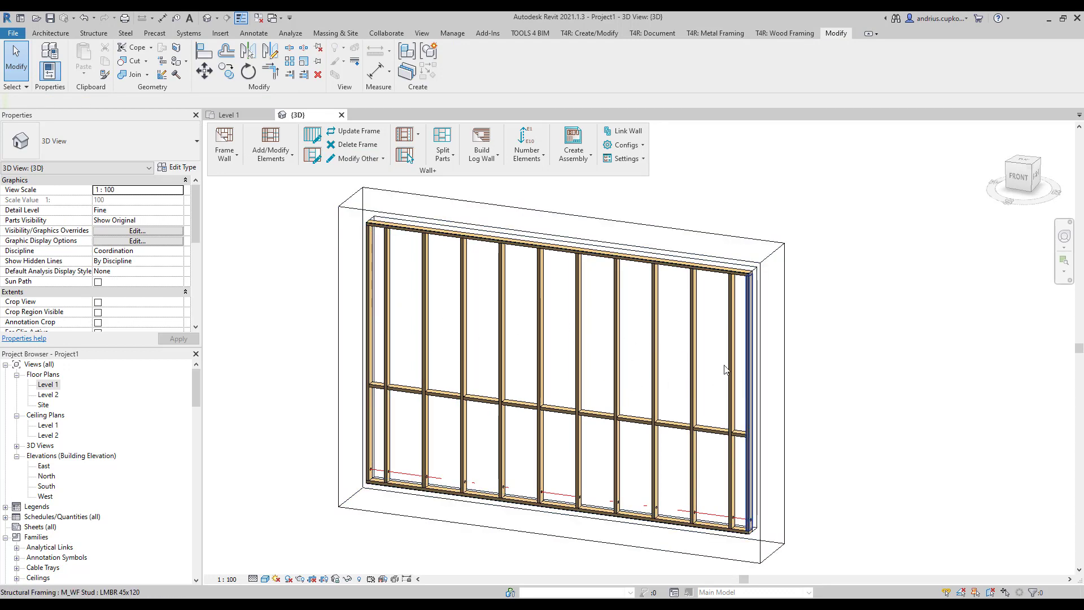
scroll(451, 495, "up", 5)
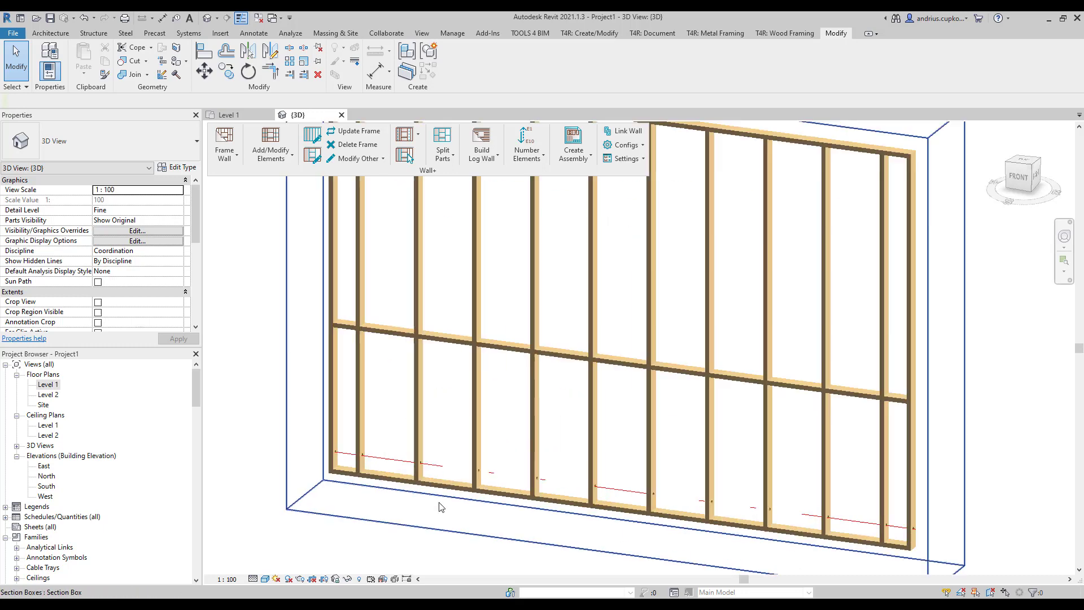
left_click(463, 474)
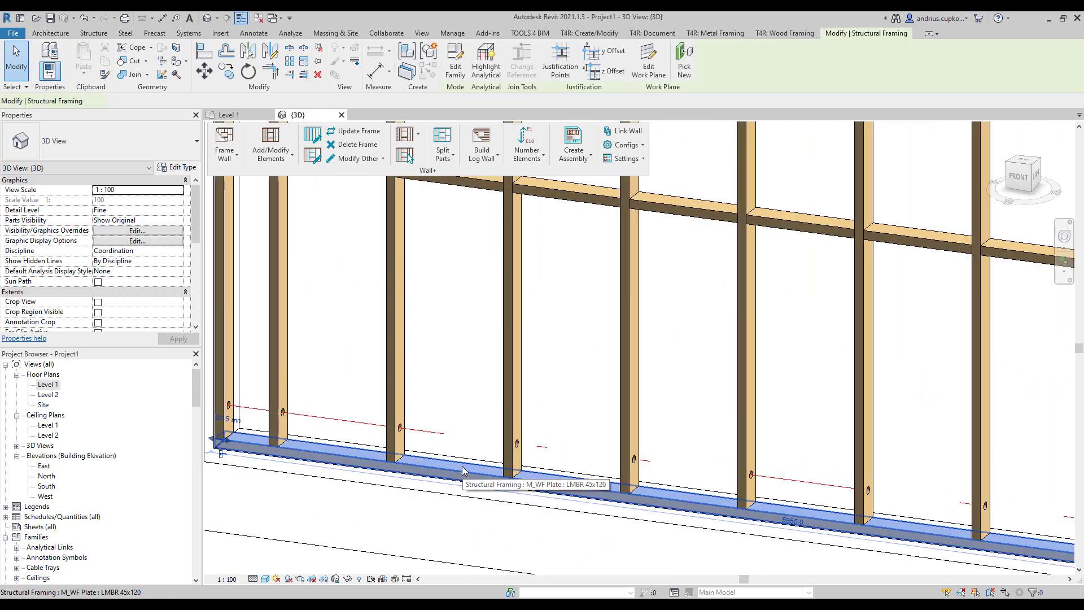
scroll(463, 473, "down", 5)
scroll(510, 244, "up", 6)
scroll(511, 244, "up", 1)
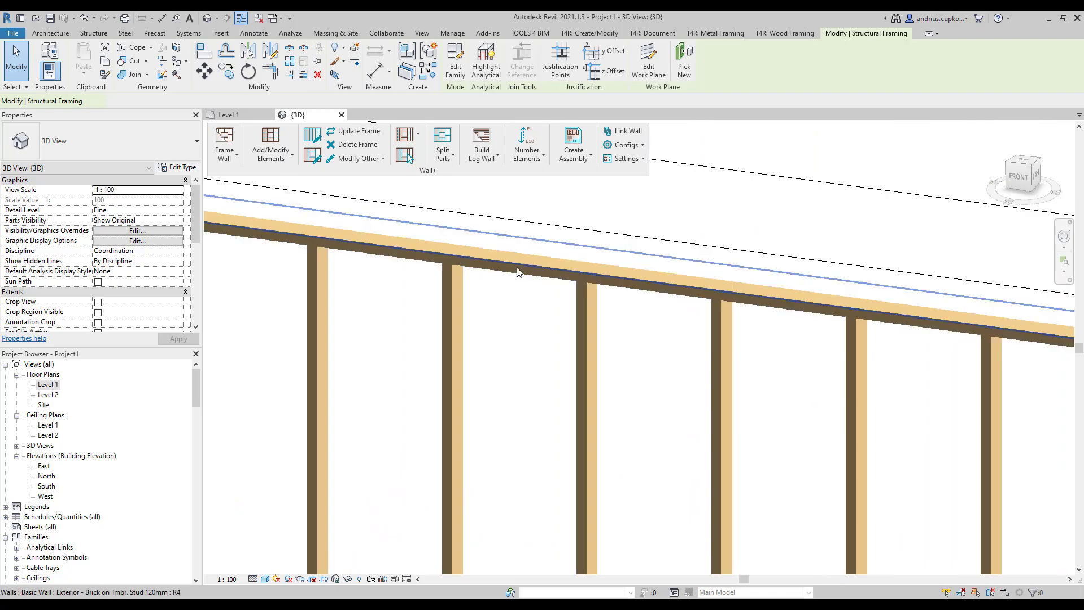
left_click(514, 270)
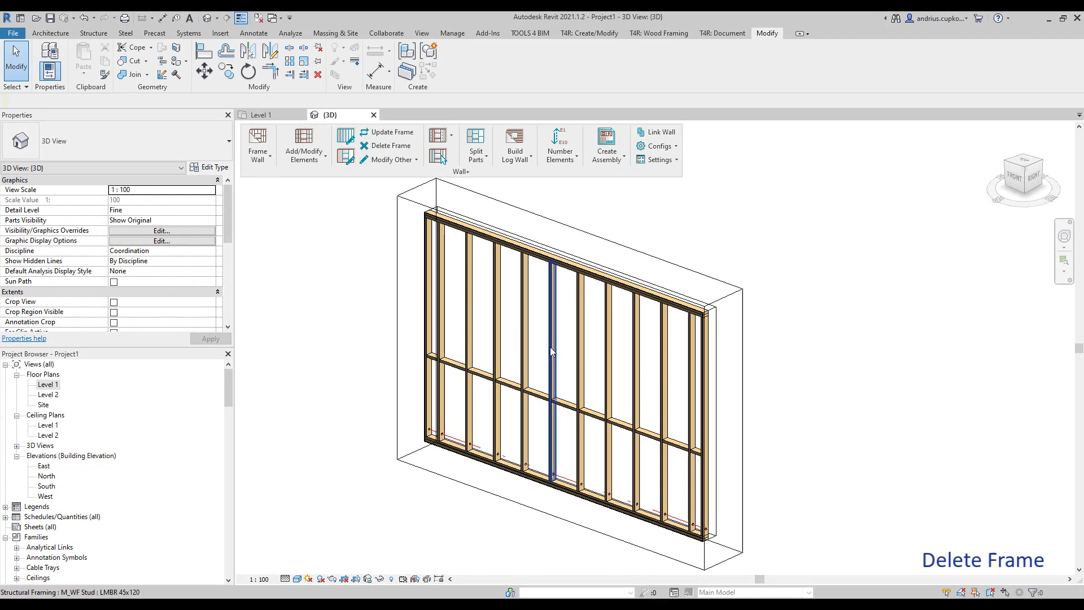
Step: Delete three selected studs, then undo the deletion to restore them
left_click(549, 352)
left_click(523, 334, "ctrl")
left_click(498, 326, "ctrl")
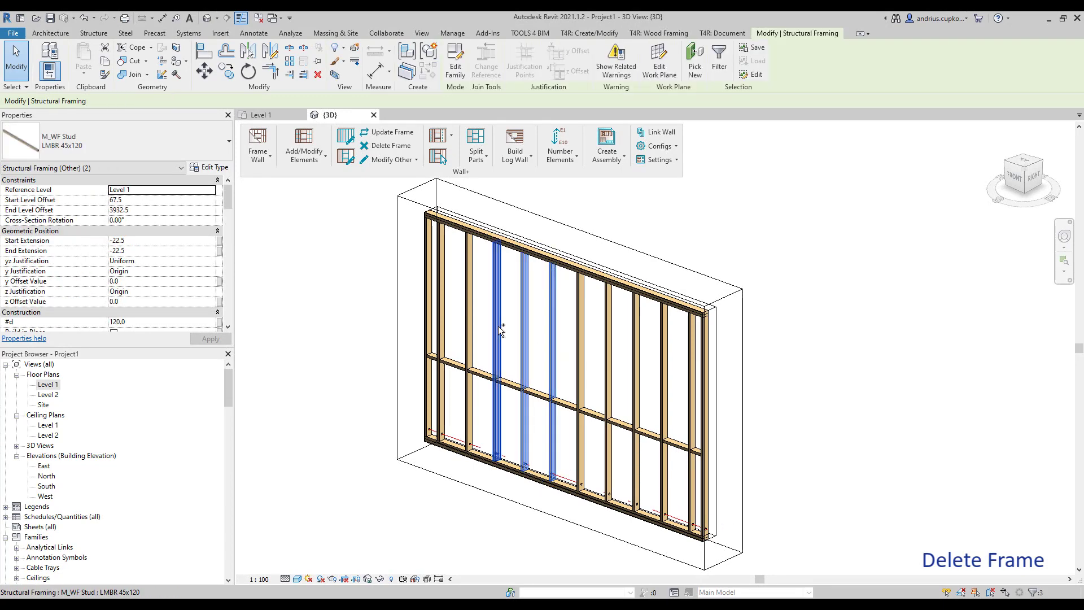
key("Delete")
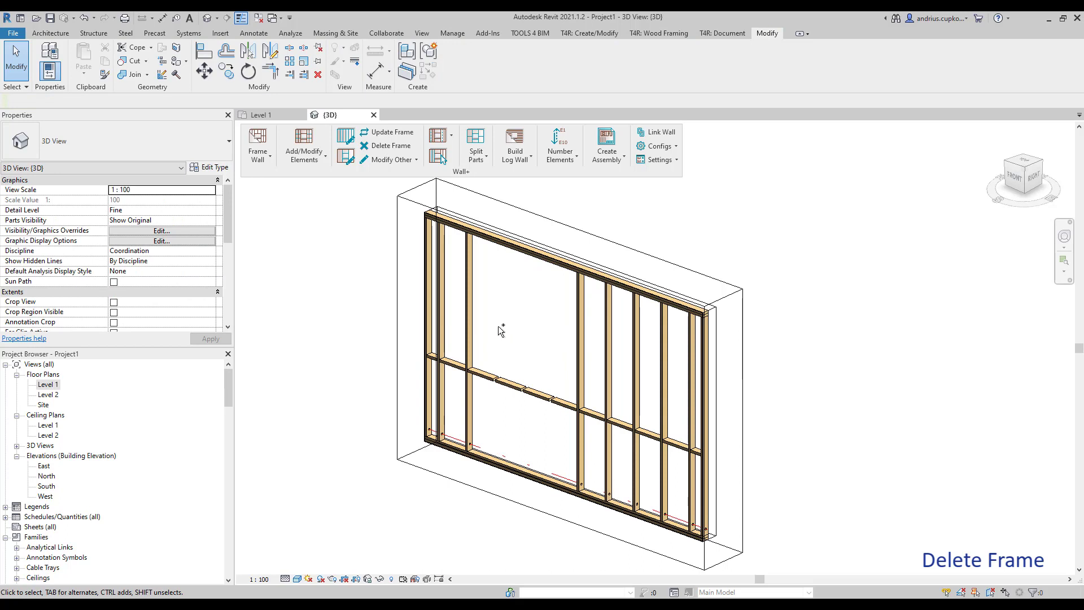
key("ctrl+z")
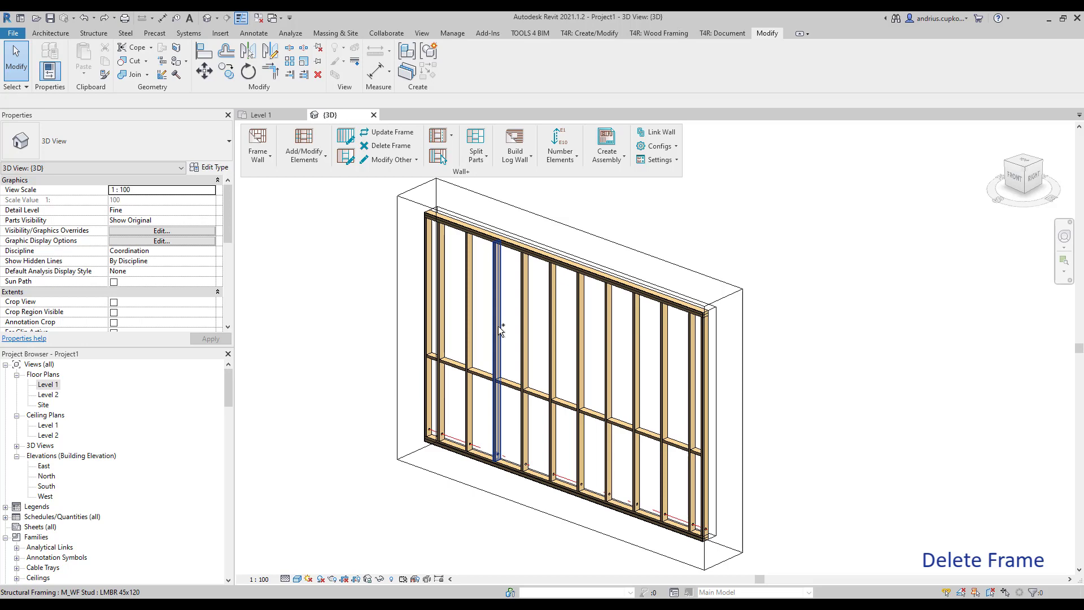
Step: Select the wall and remove its entire timber frame with Wall+ Delete Frame
left_click(499, 330)
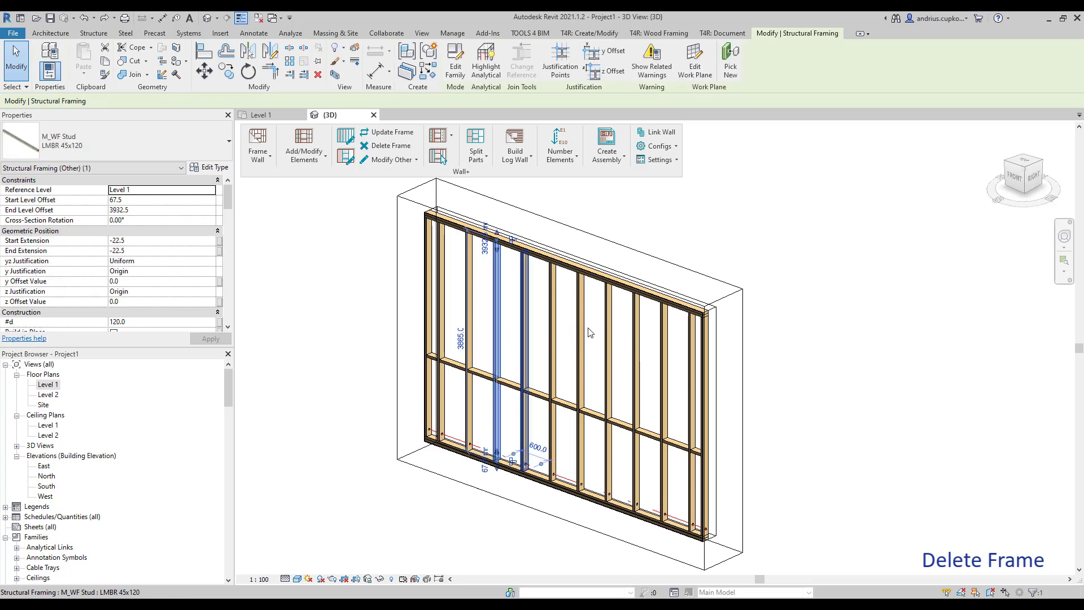
left_click(721, 346)
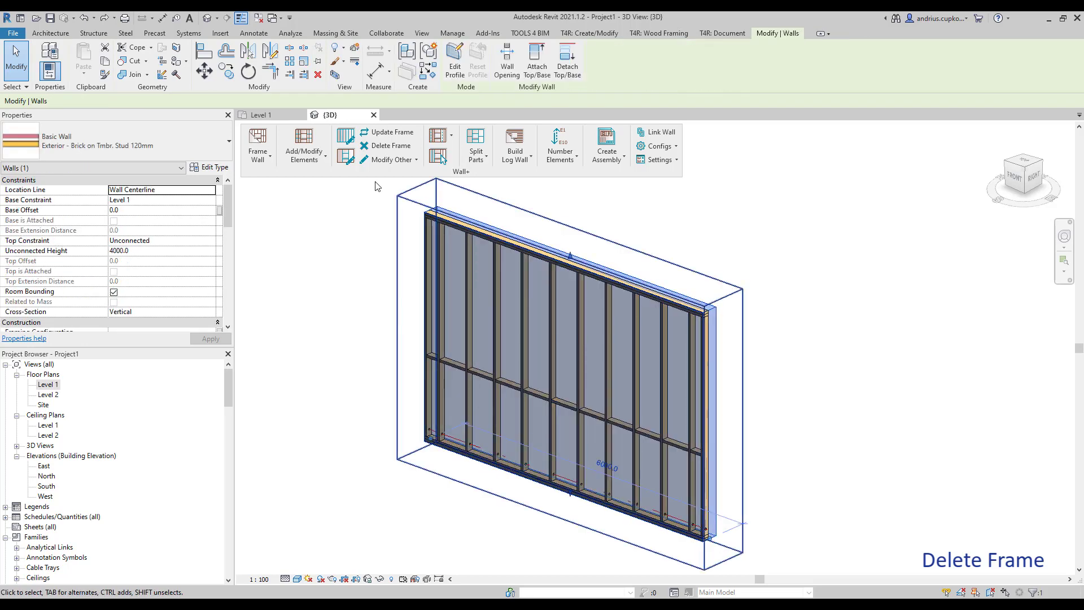
left_click(383, 150)
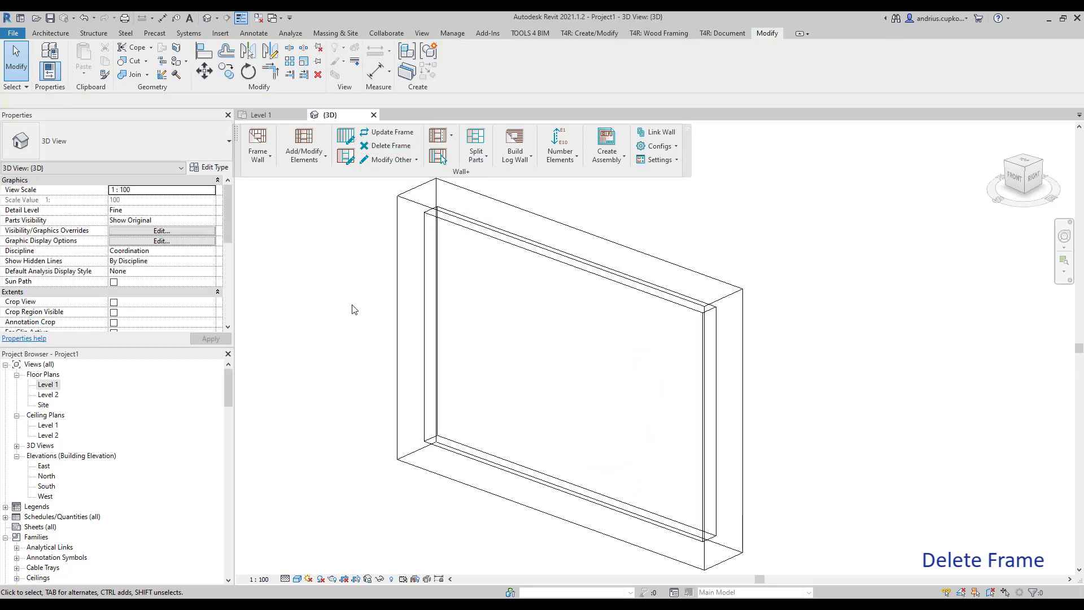
Step: Switch to the Level 1 floor plan and clear the selection, showing the unframed wall
left_click(424, 320)
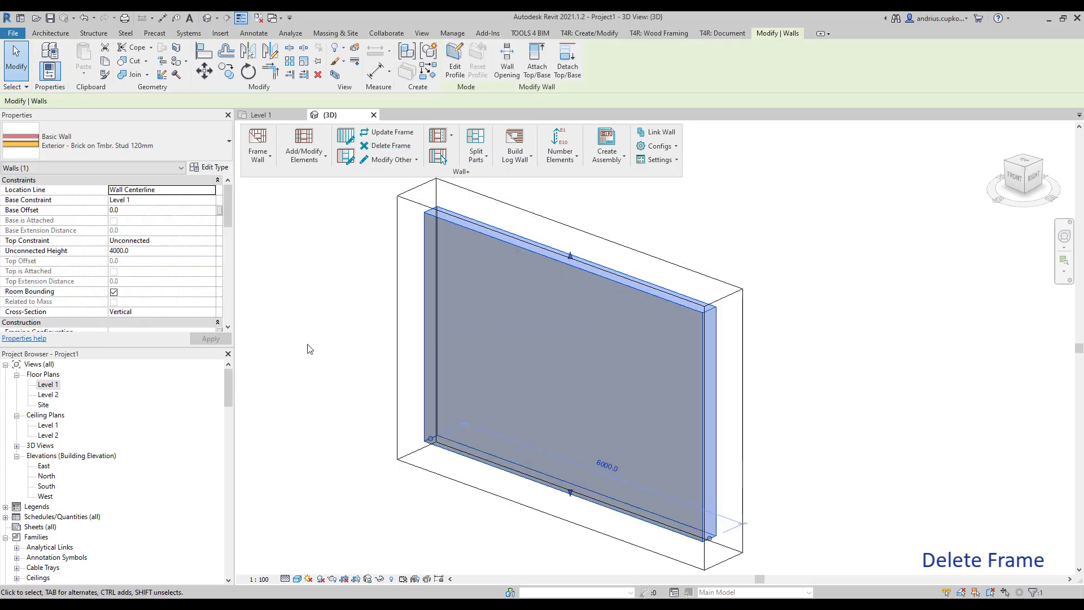
double_click(56, 385)
left_click(537, 407)
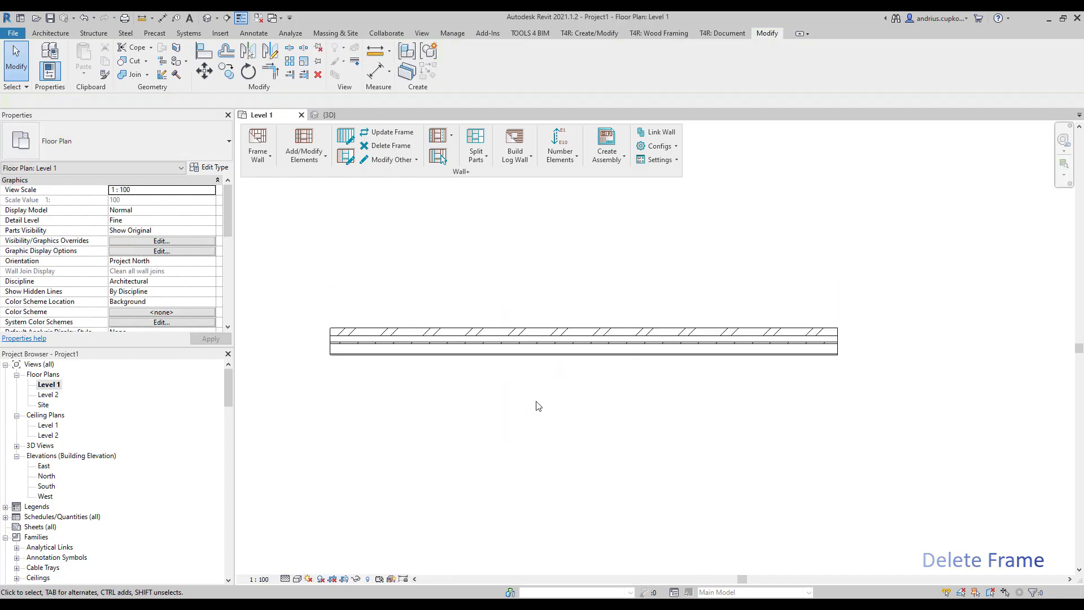